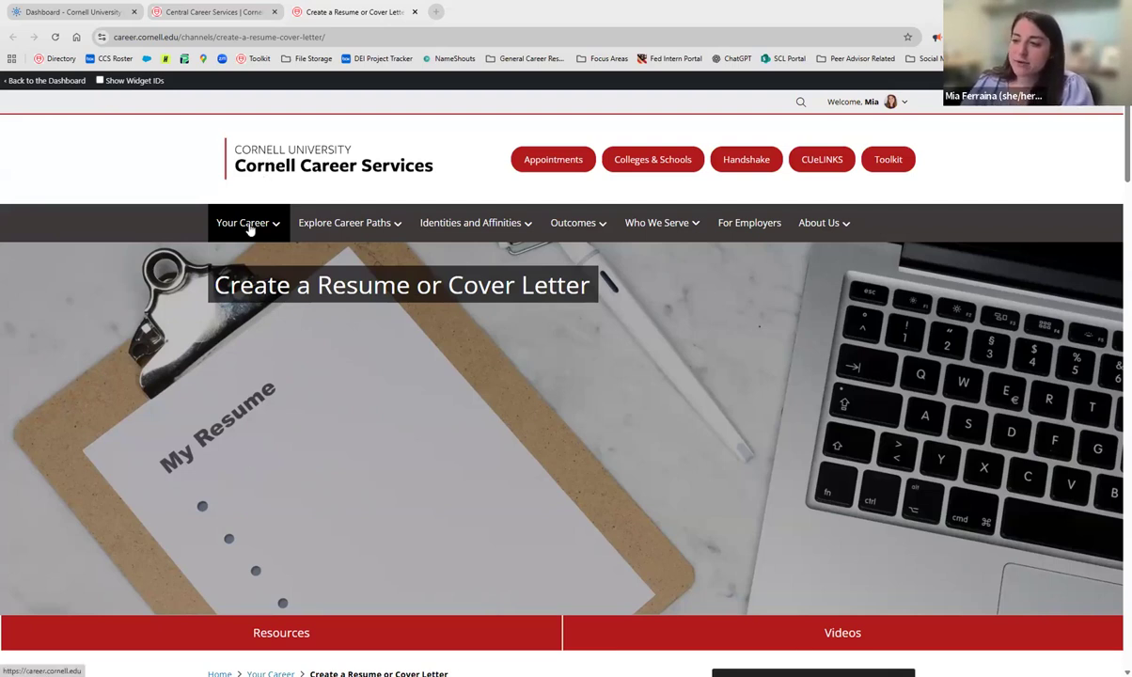
Step: Examine the Create a Resume or Cover Letter page, including its key modules, templates and document review options
mouse_move(247, 226)
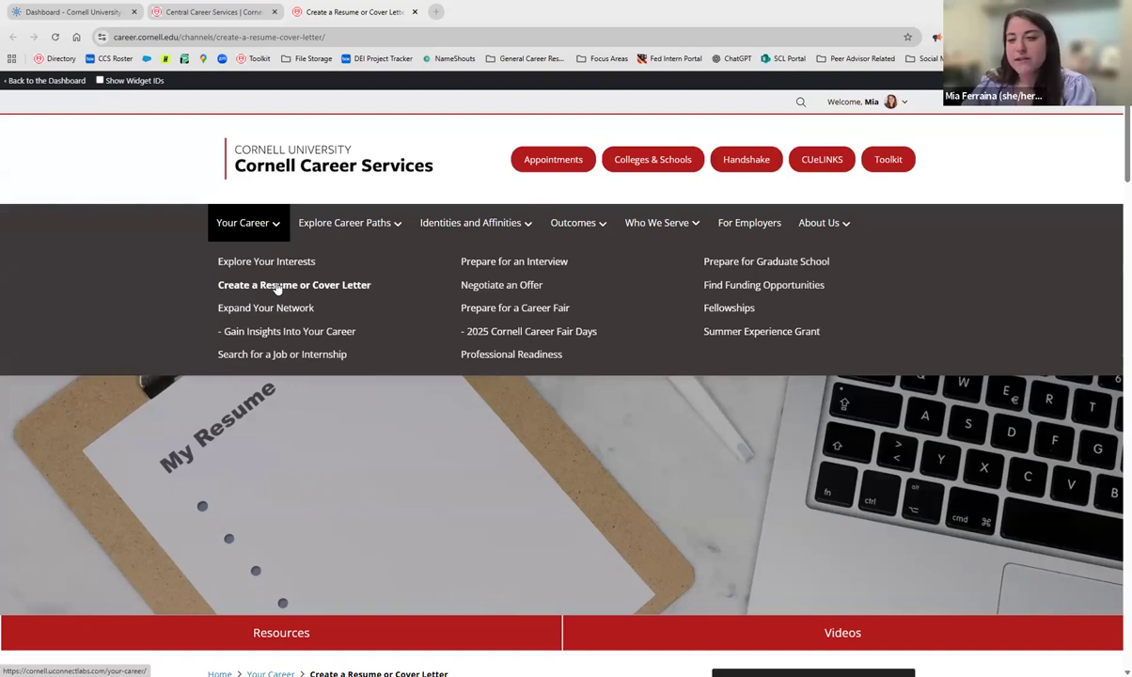
scroll(354, 442, down, 2)
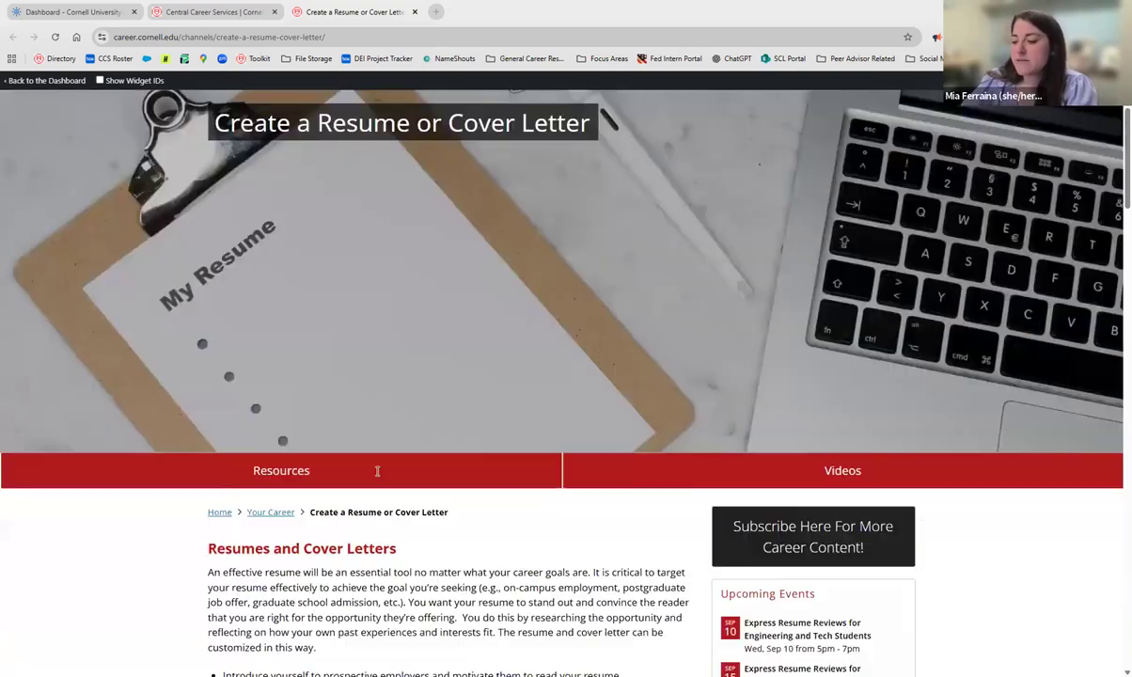
scroll(377, 471, down, 5)
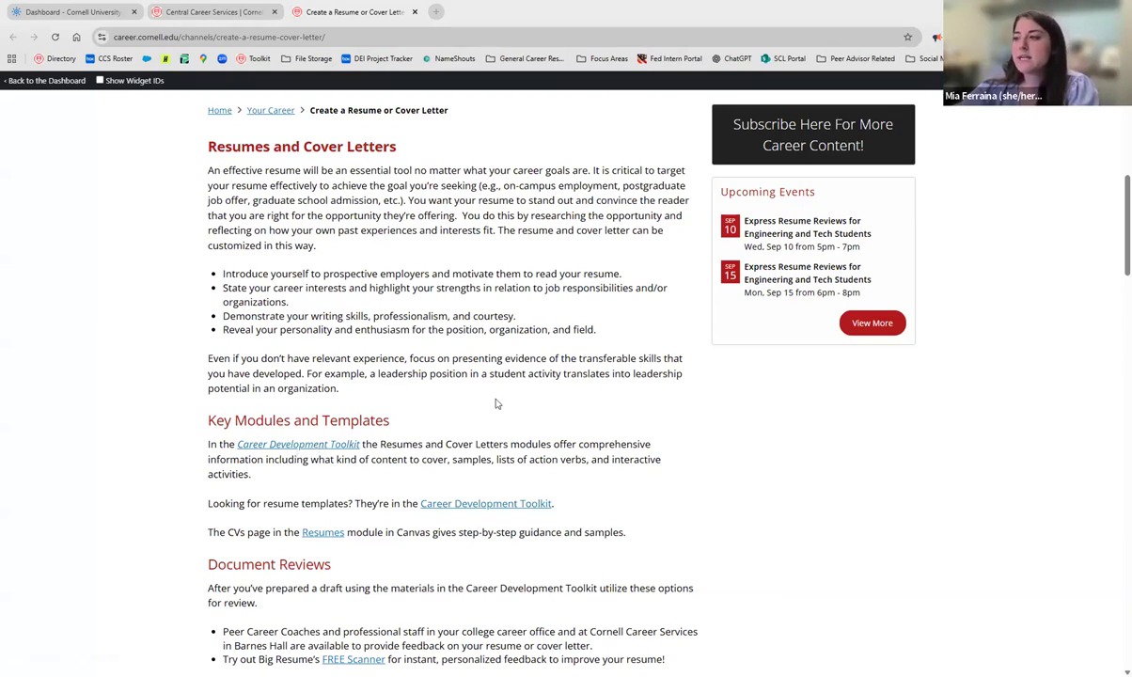
scroll(497, 404, up, 5)
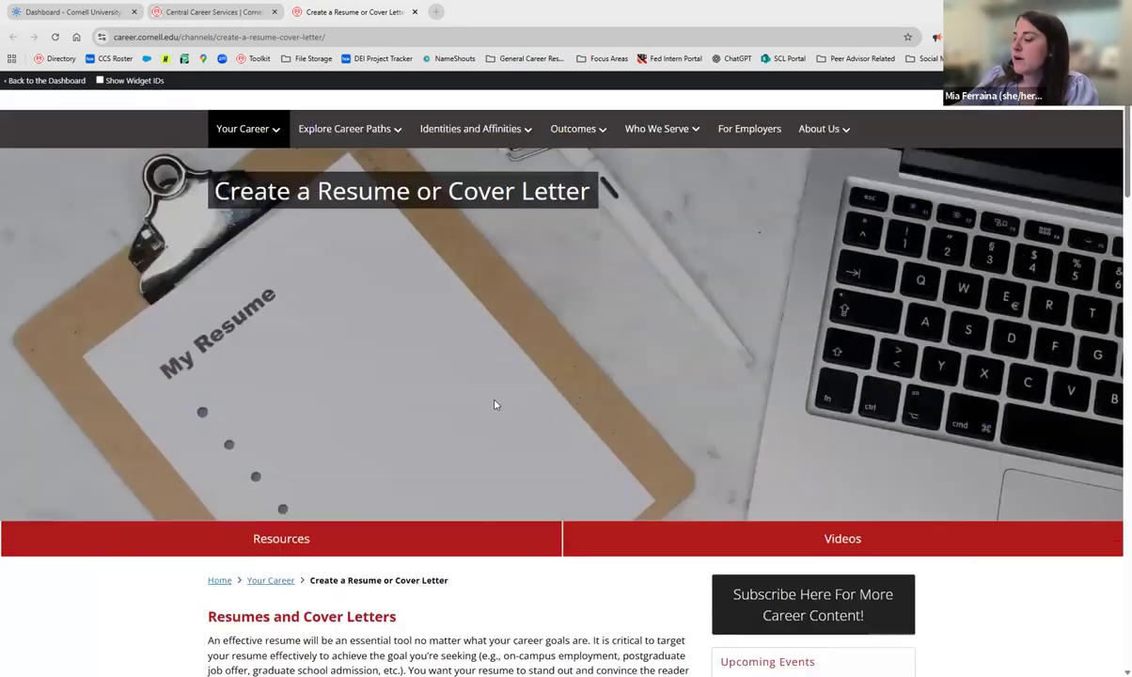
scroll(496, 404, up, 2)
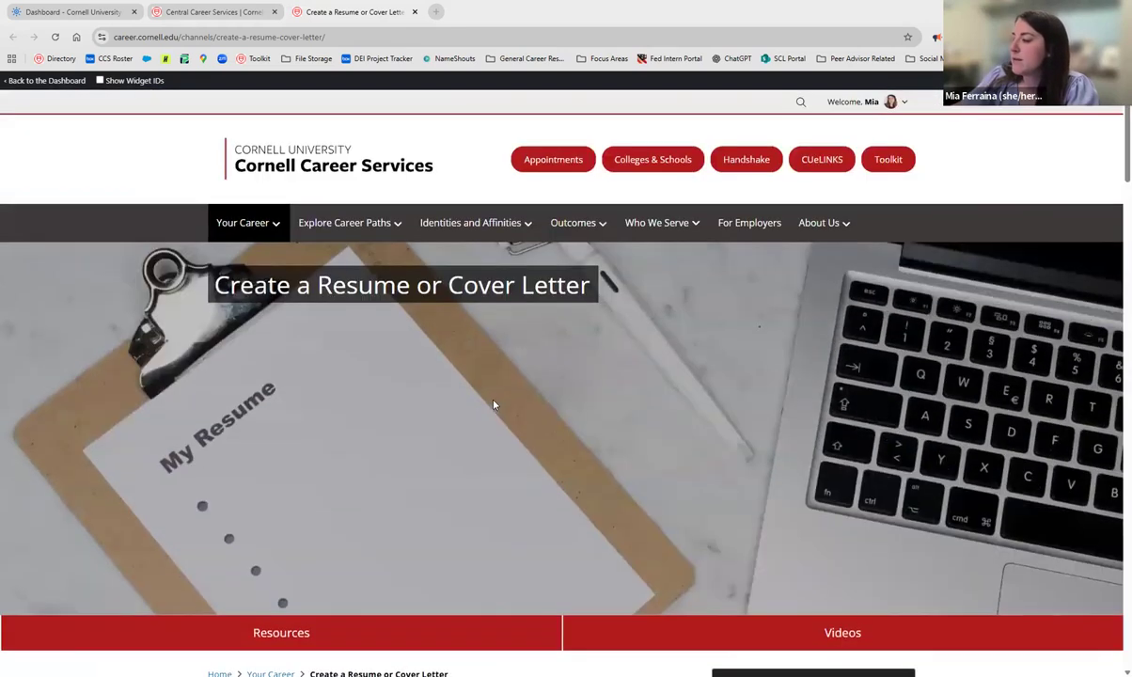
Step: Open the Resumes module from the Career Development Toolkit and examine its learning goals and table of contents
click(888, 162)
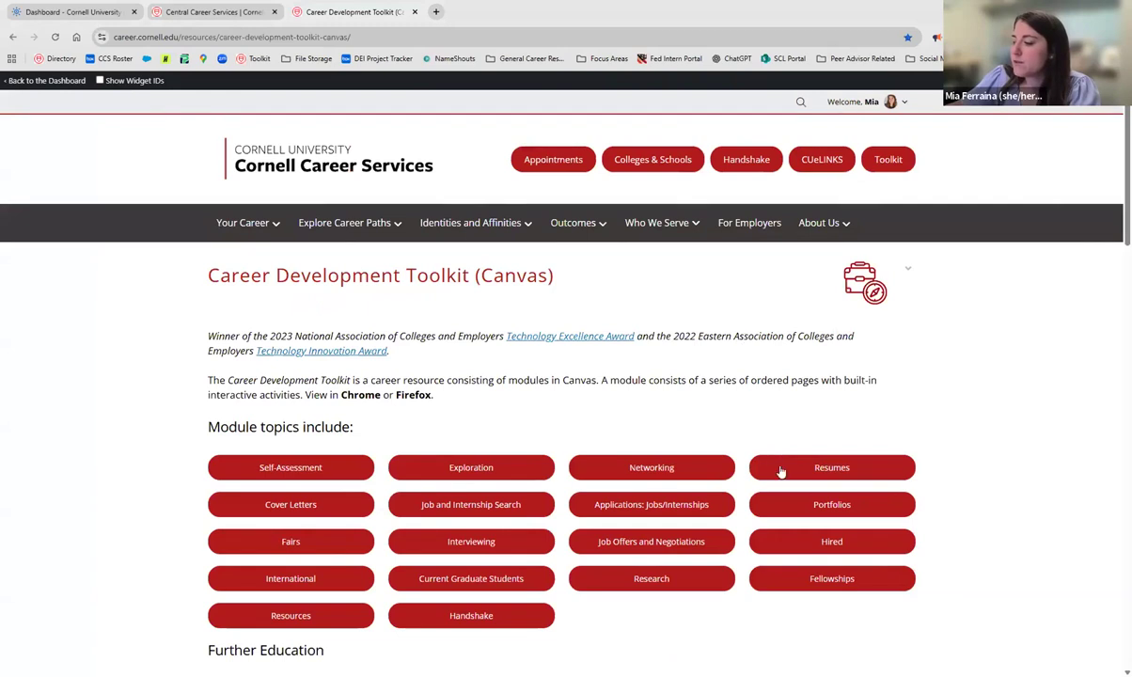
click(780, 468)
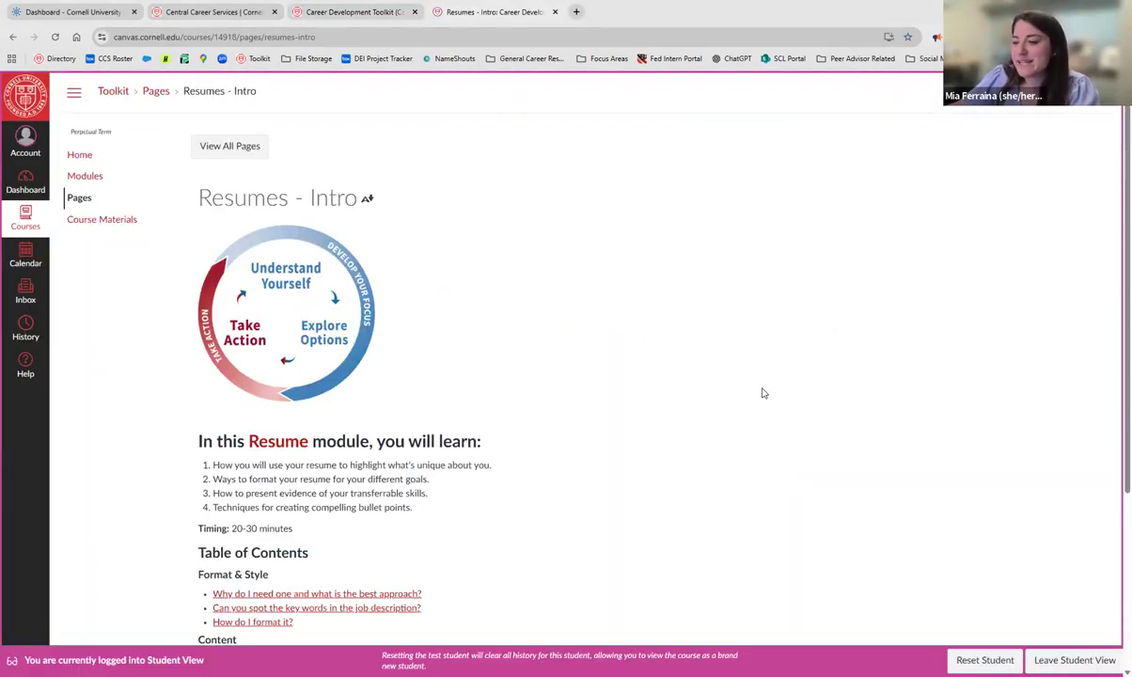
scroll(763, 393, down, 4)
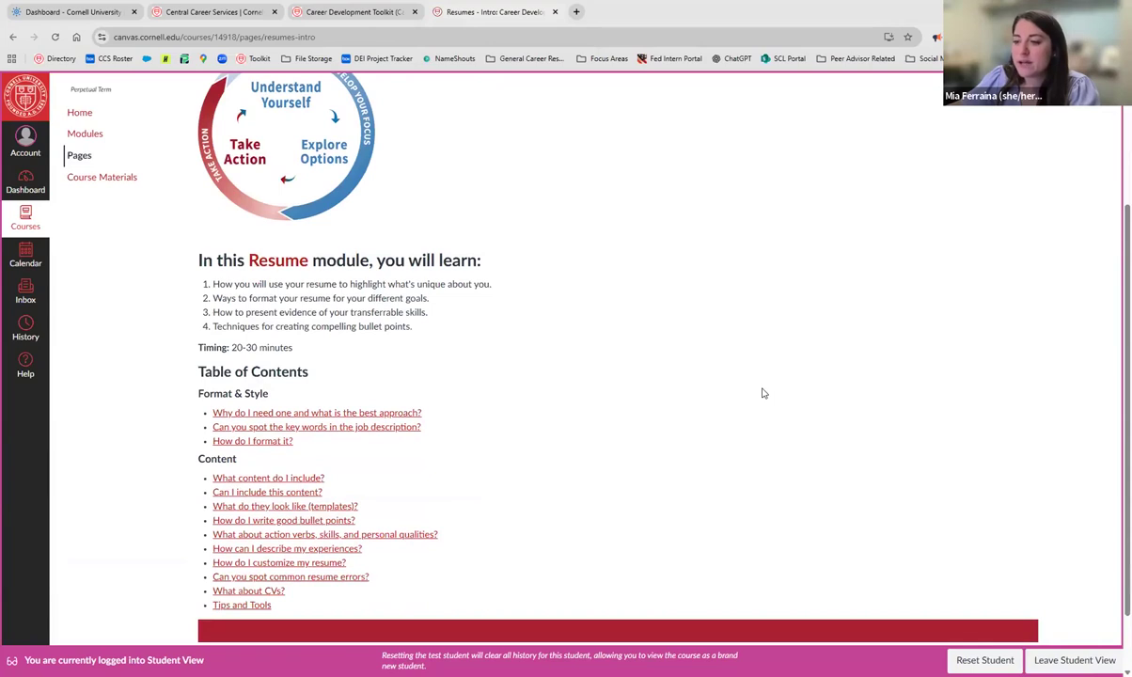
scroll(763, 393, down, 1)
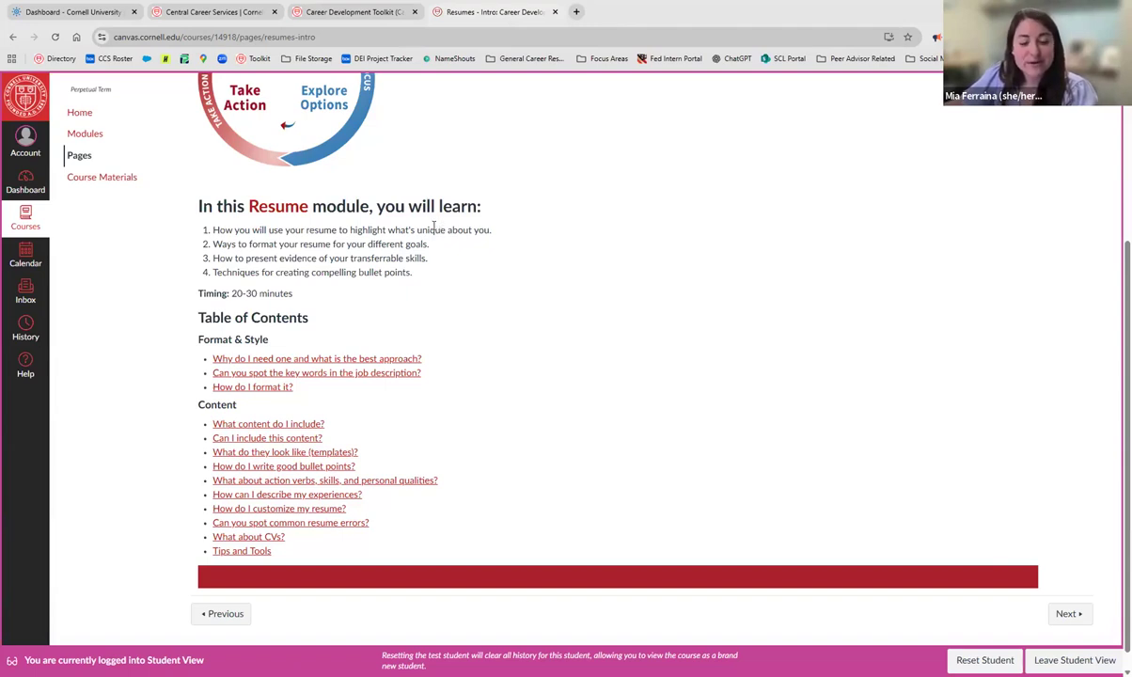
Step: Switch to the Cornell Career Services site and open its Create a Resume or Cover Letter page
click(84, 13)
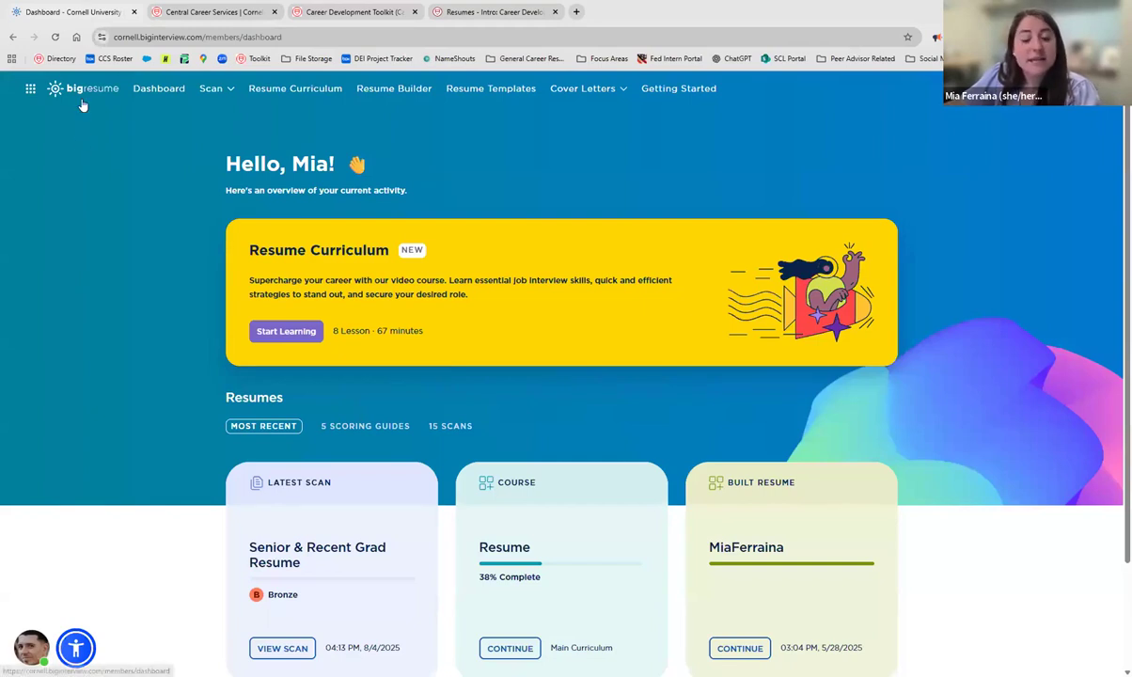
click(237, 13)
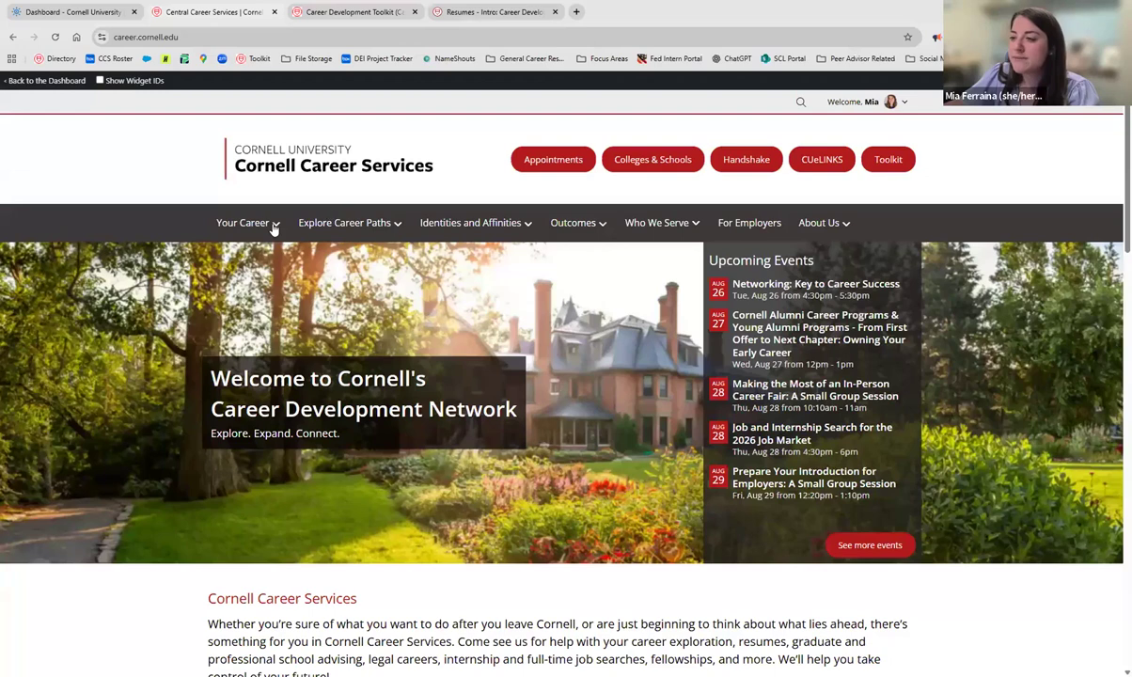
click(287, 431)
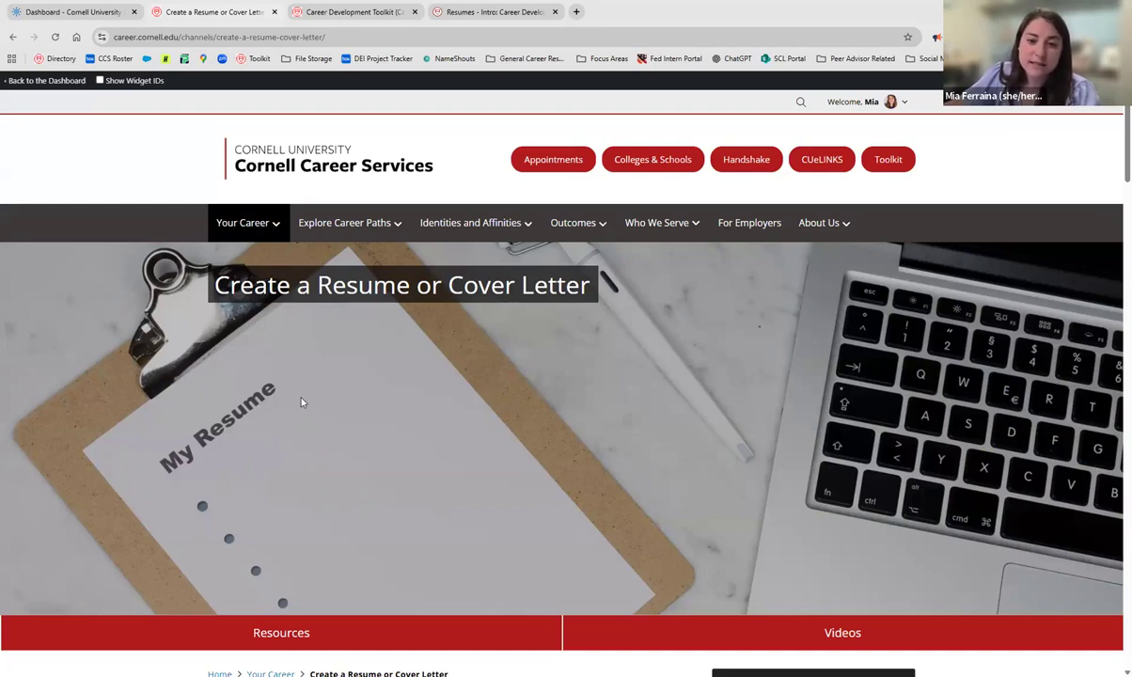
Step: Switch to Big Resume and view the resume templates provided by the organization
click(73, 11)
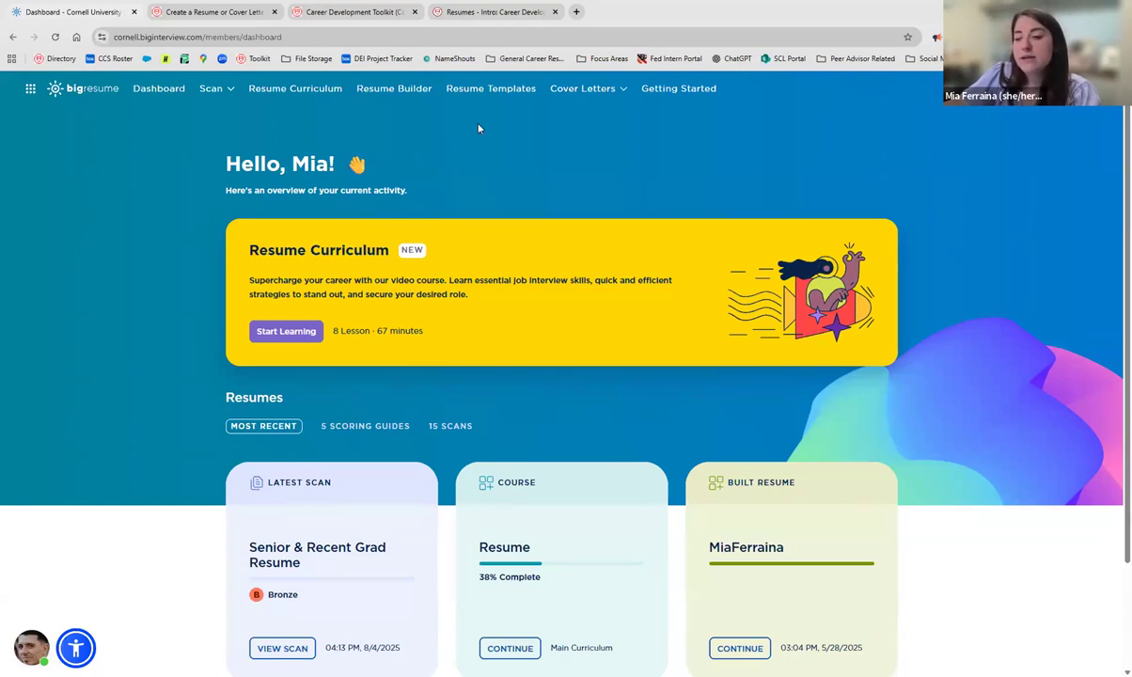
click(483, 90)
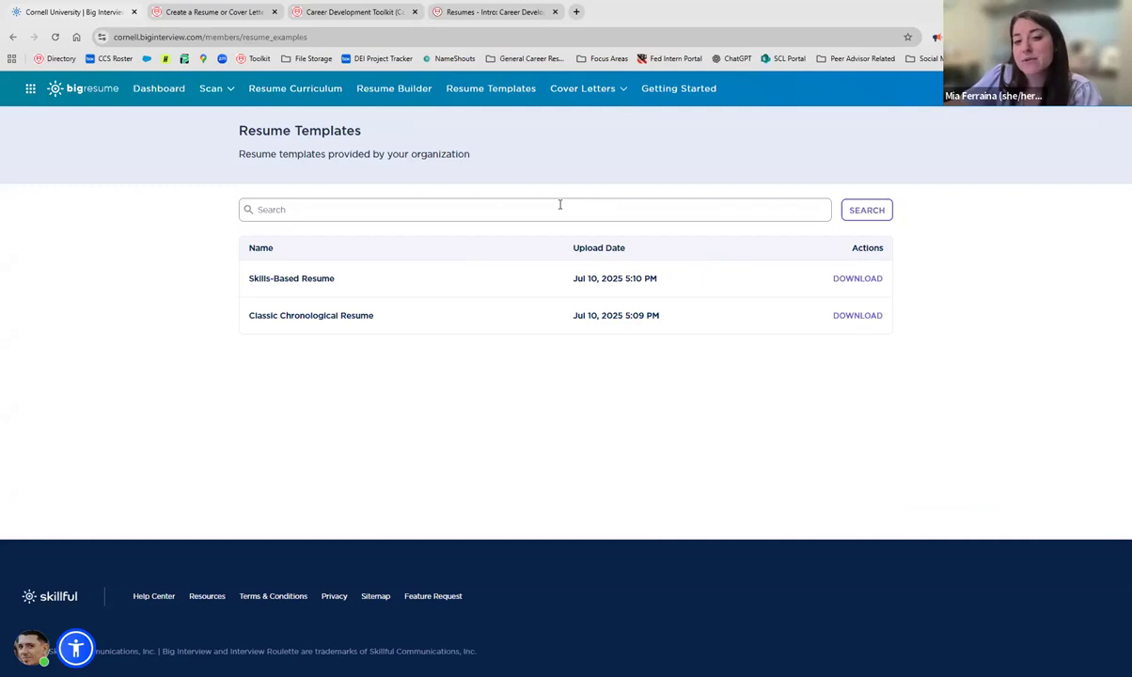
Step: Start a new ResumeAI scan and select the Sophomore/Junior Resume scoring guide
click(212, 89)
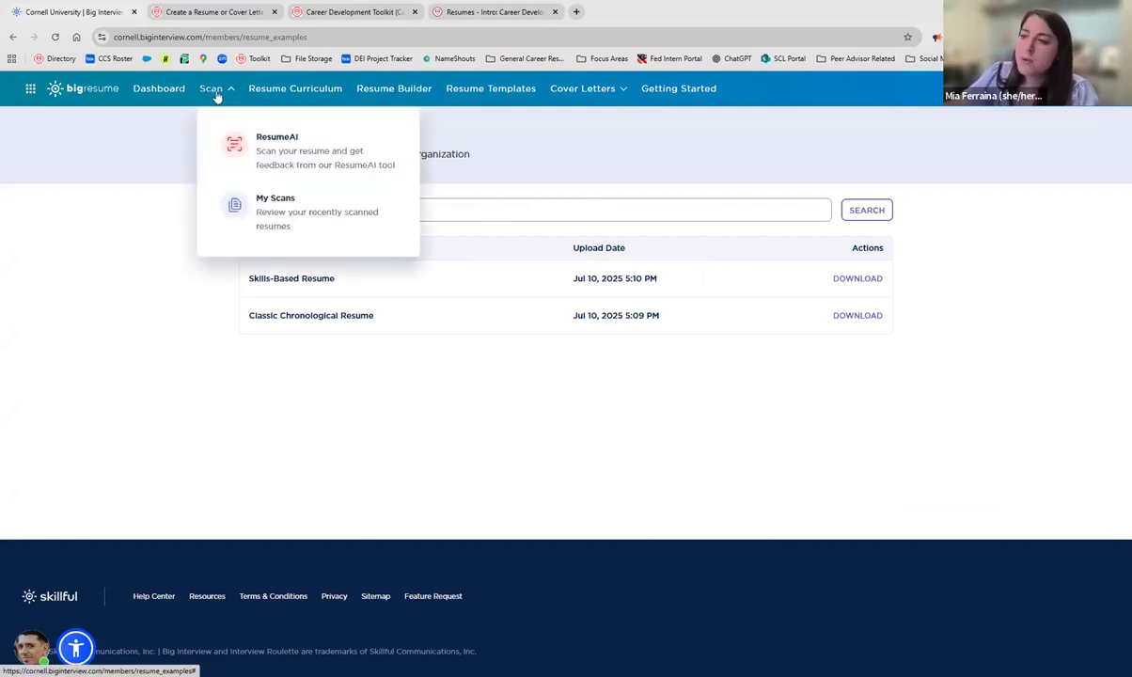
click(235, 155)
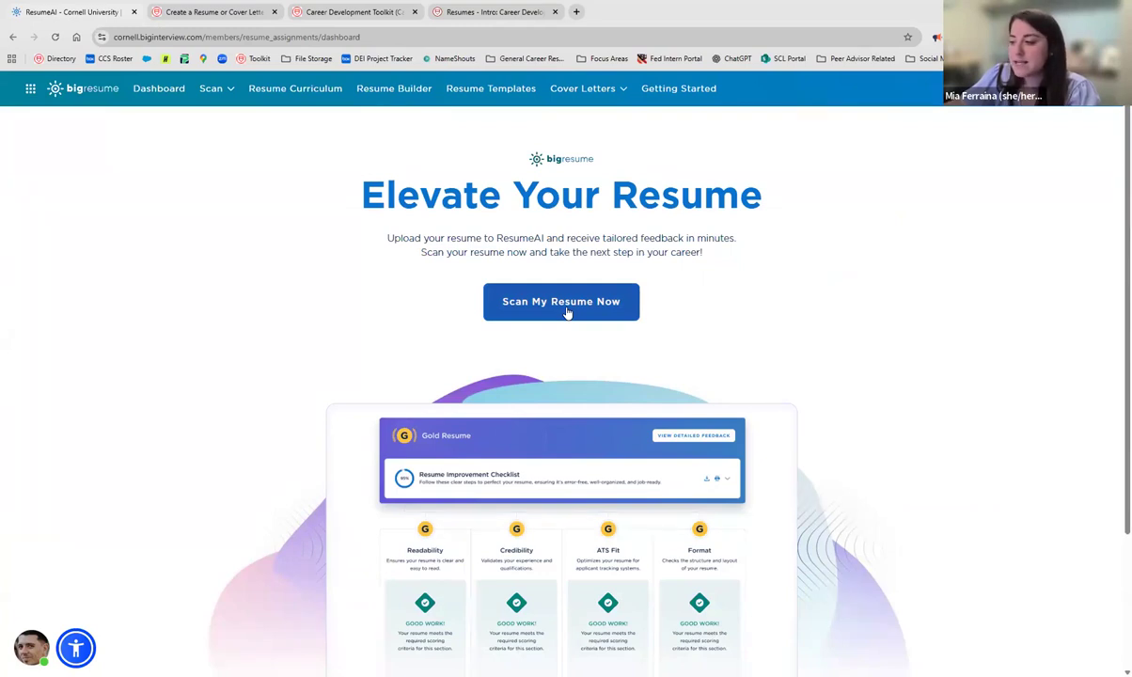
scroll(567, 313, down, 1)
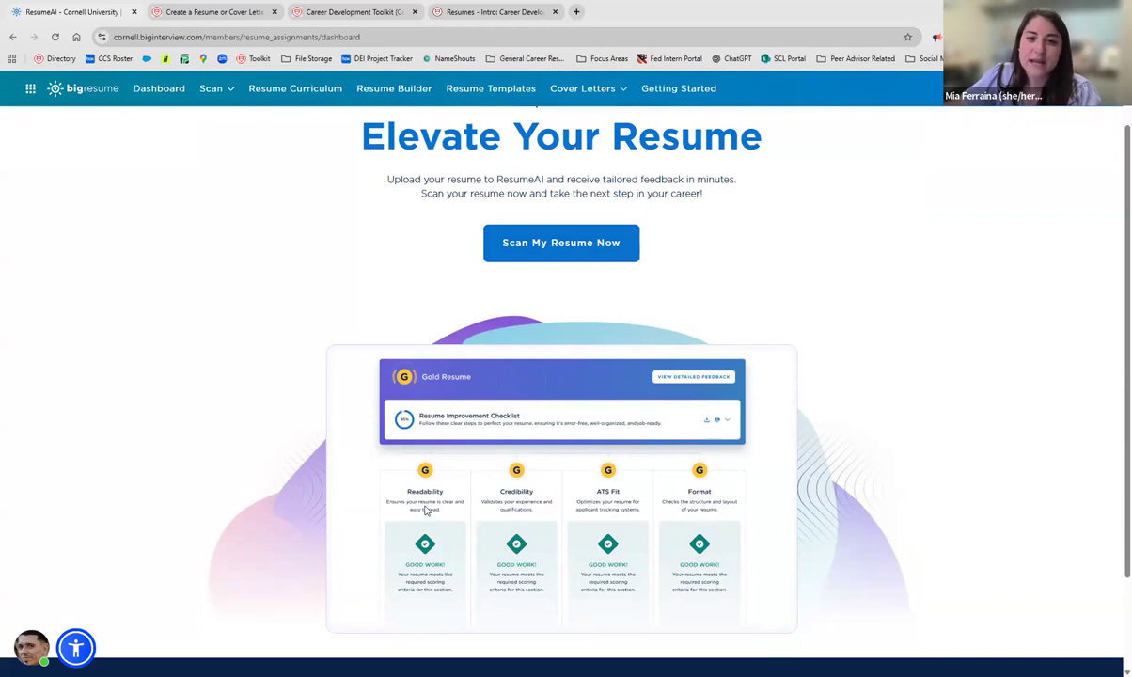
click(540, 244)
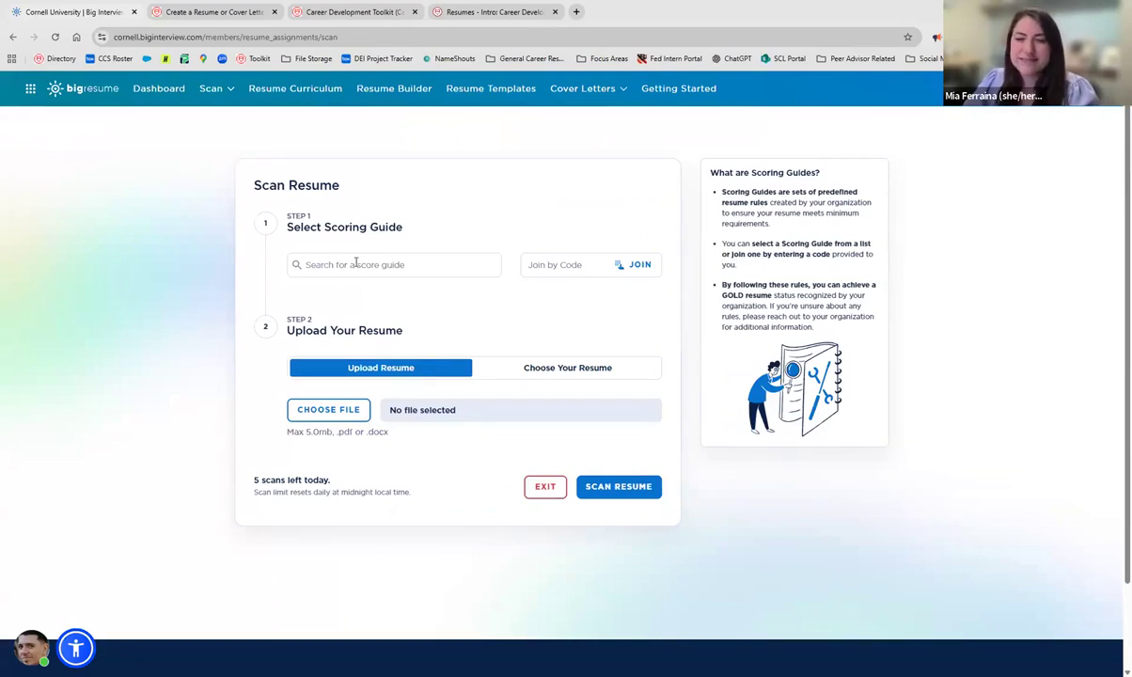
click(355, 263)
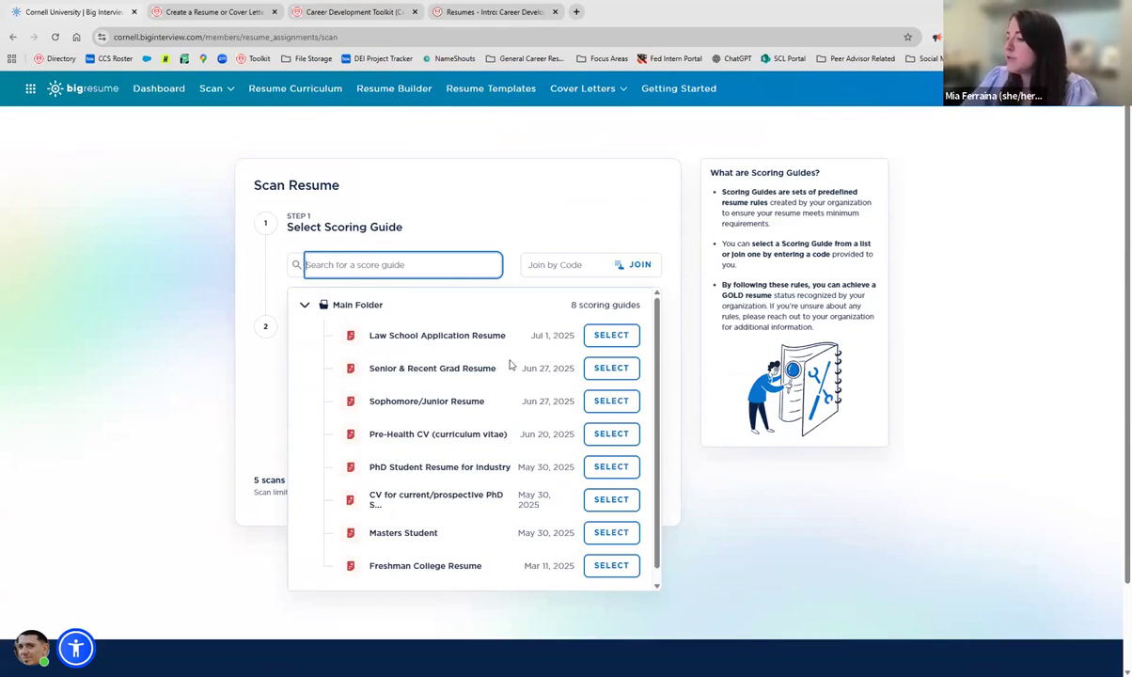
click(621, 405)
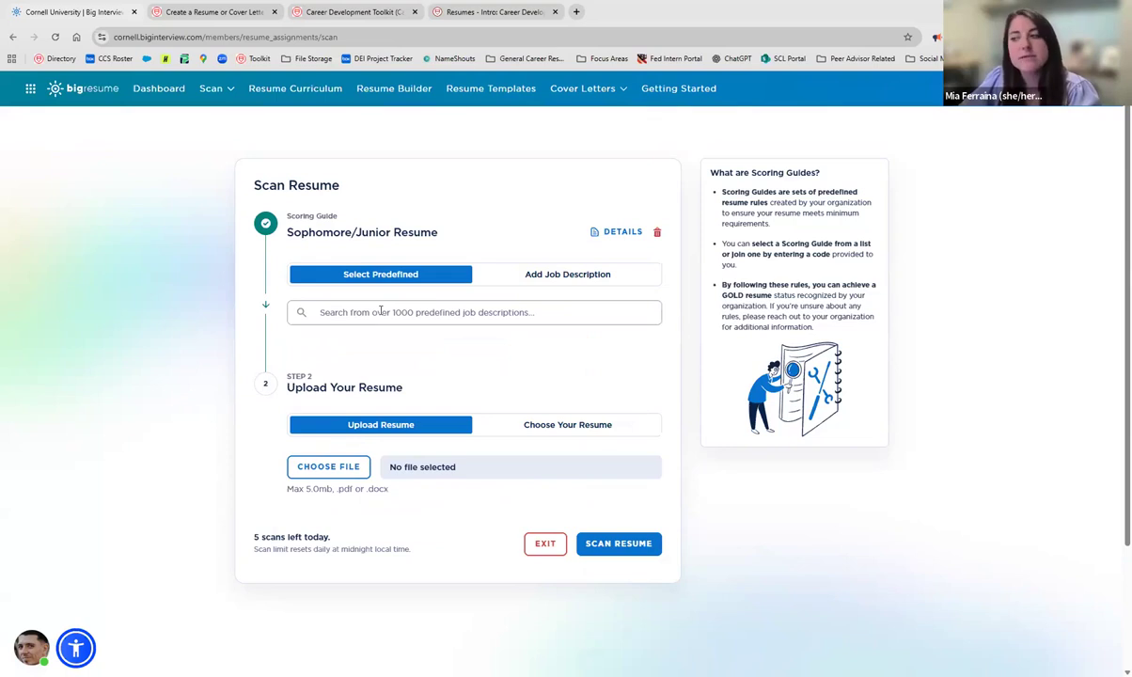
Step: Add the existing Social Media & Digital Communications Intern, Cornell University job description to the scan
click(505, 276)
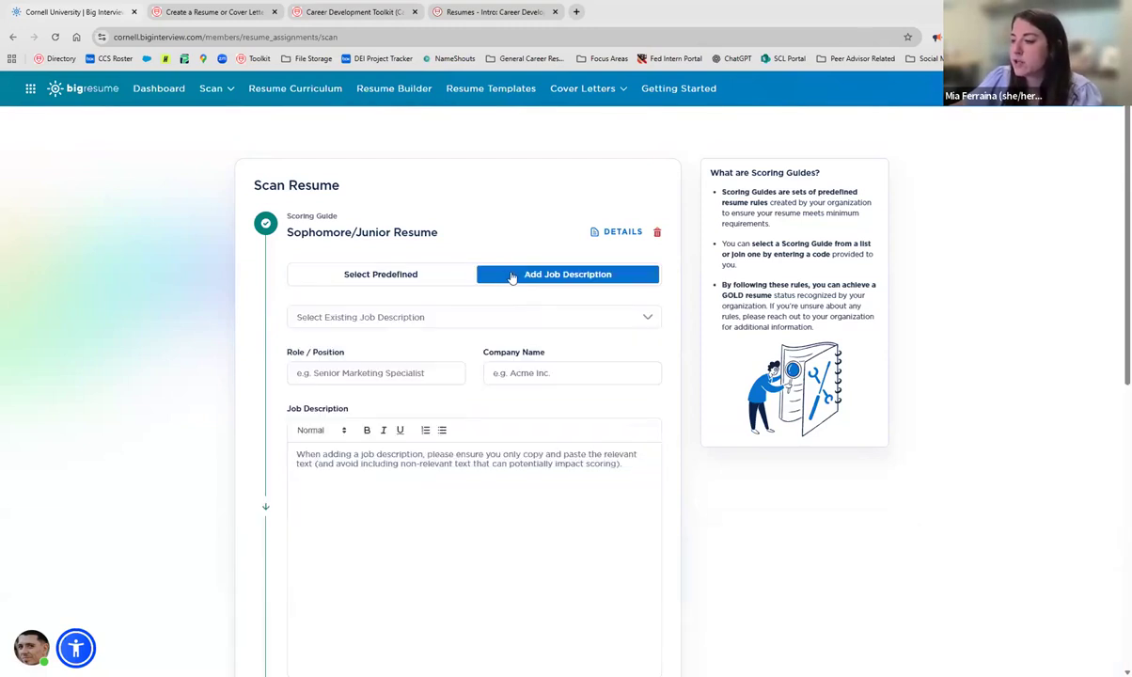
click(436, 320)
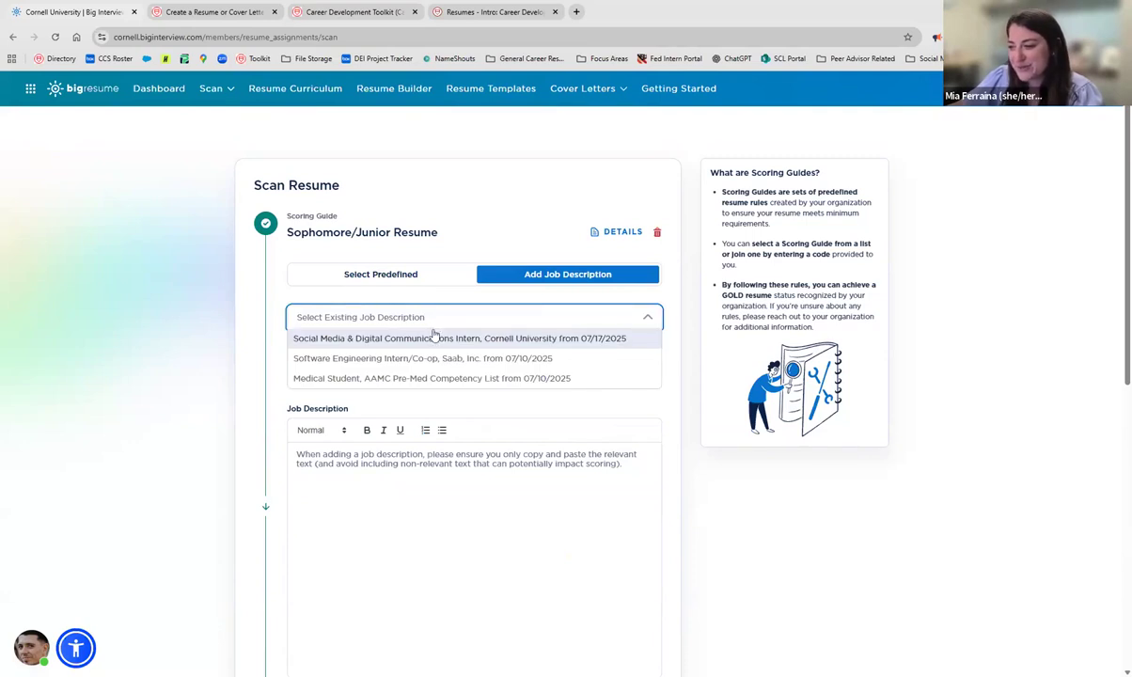
click(431, 340)
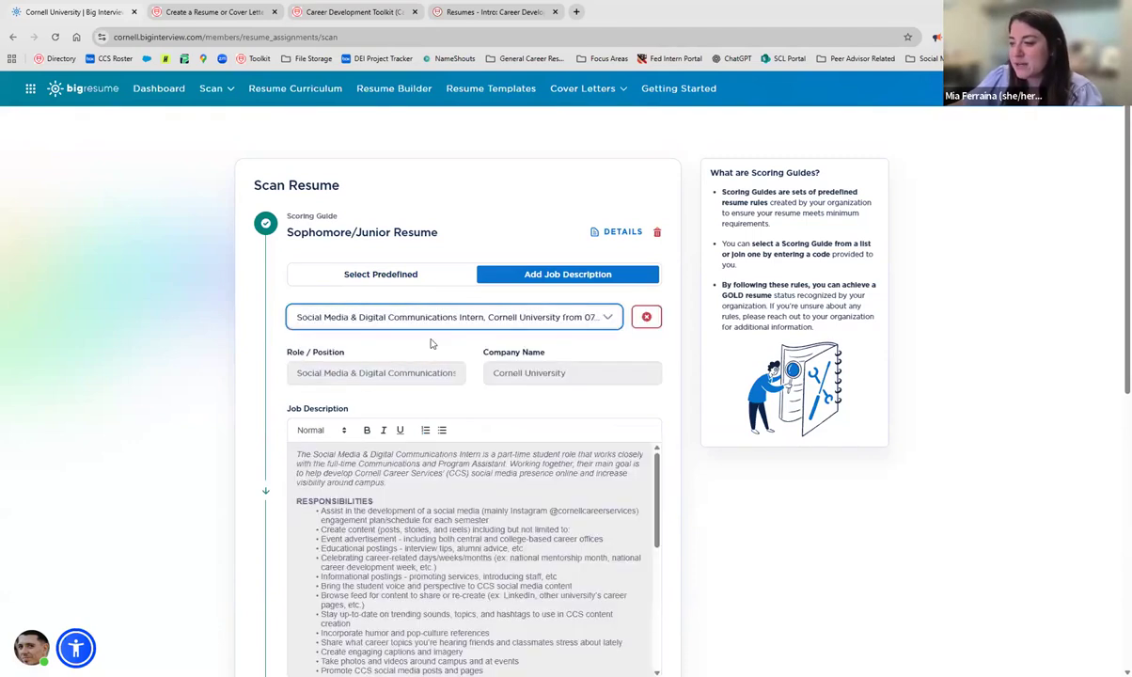
Step: Review the job description text, upload the student's resume PDF and run the scan
scroll(431, 343, down, 2)
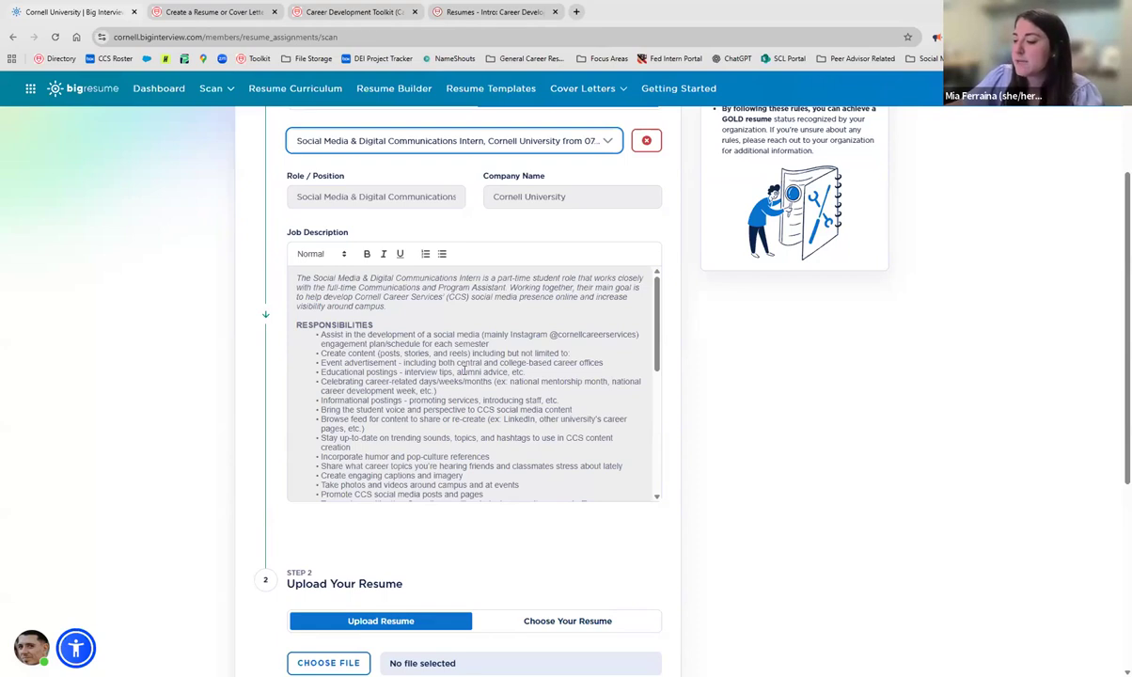
scroll(461, 371, down, 6)
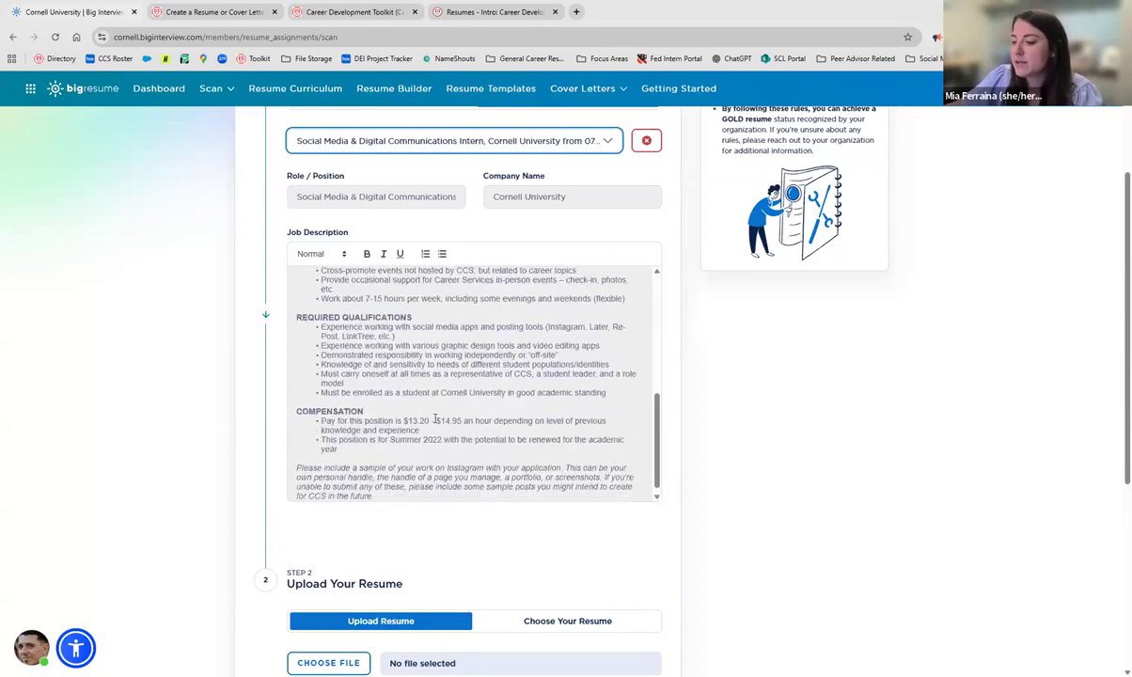
scroll(470, 493, down, 3)
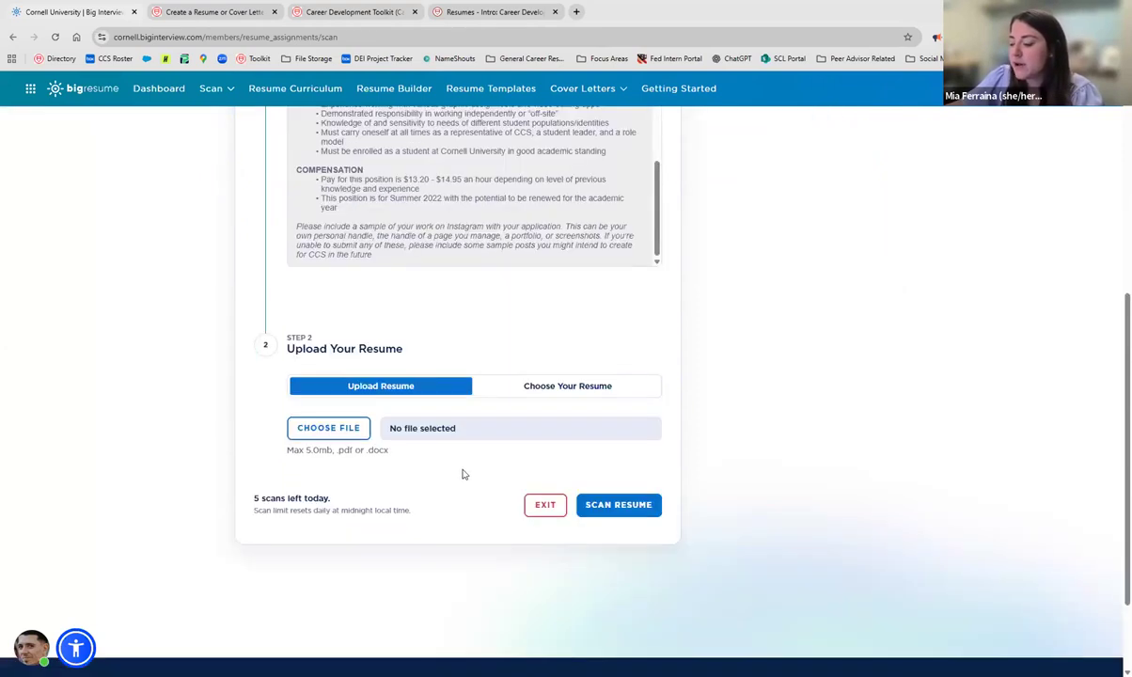
click(343, 425)
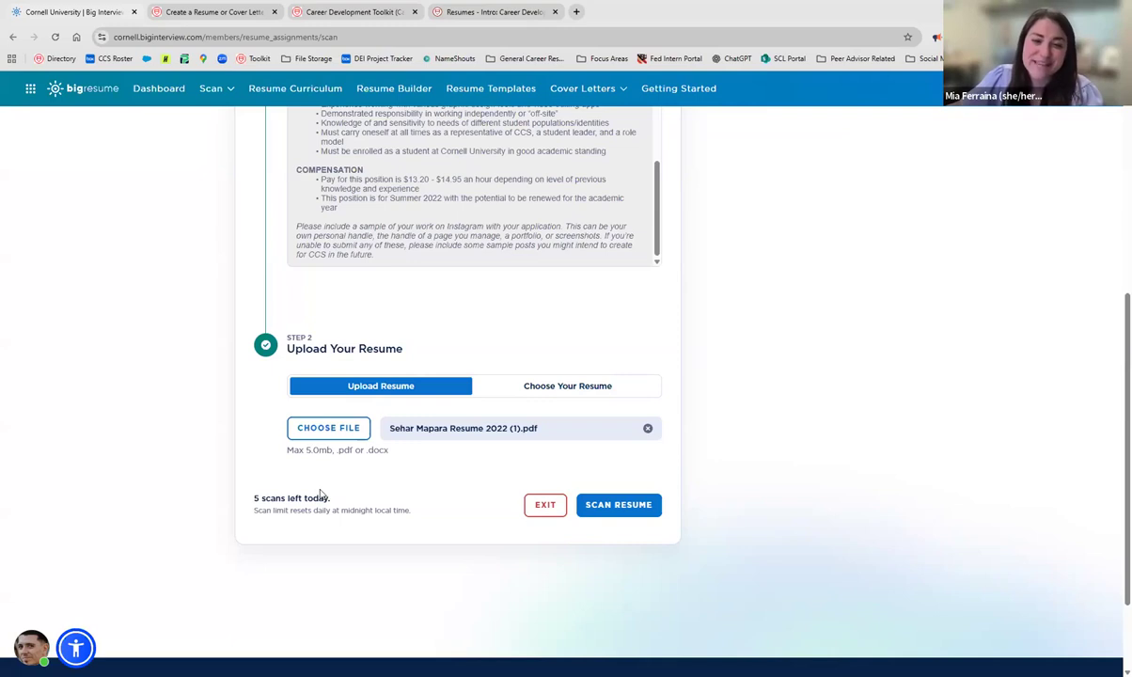
click(604, 508)
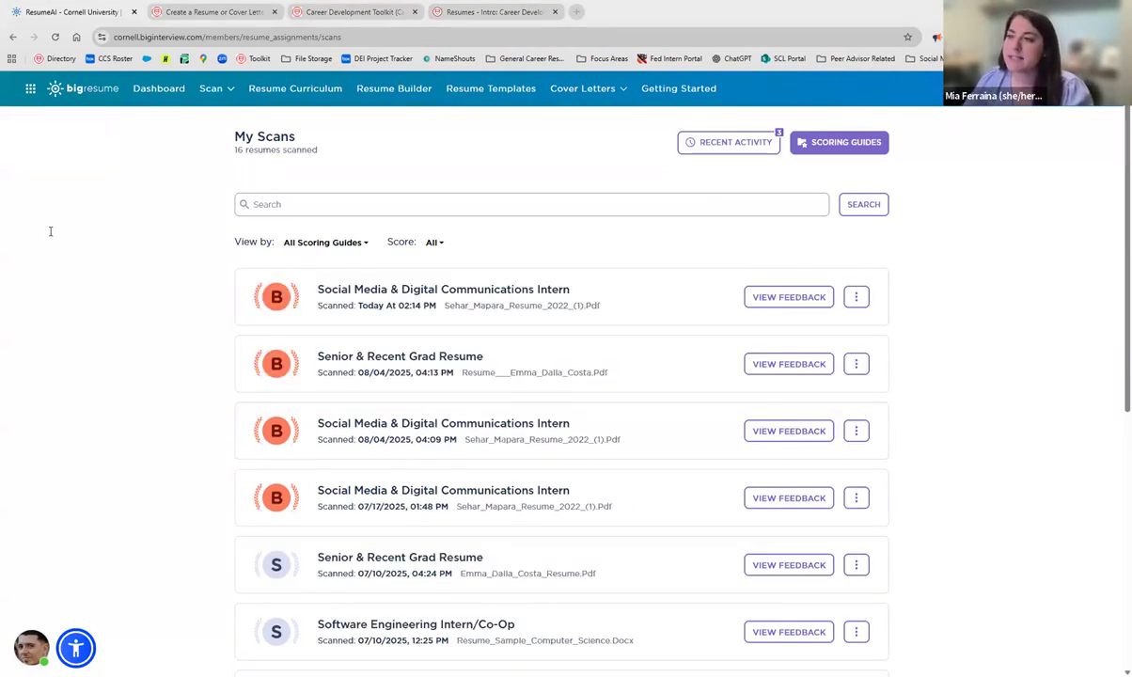
Step: Open the detailed feedback for today's Social Media & Digital Communications Intern resume scan
click(228, 97)
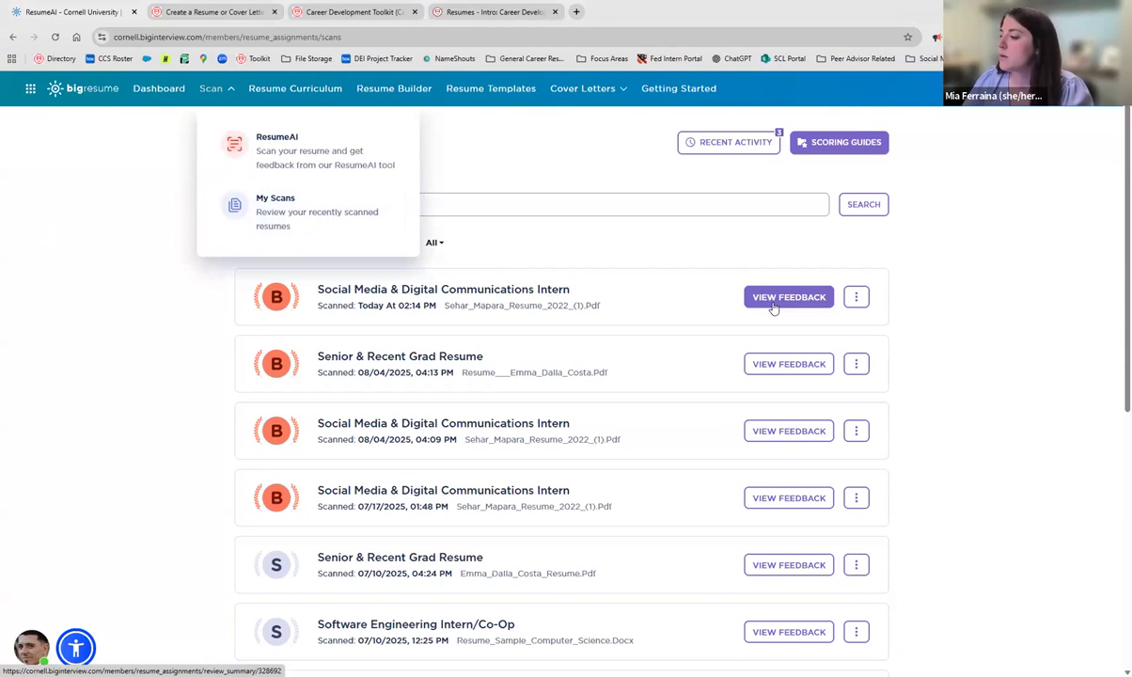
click(806, 303)
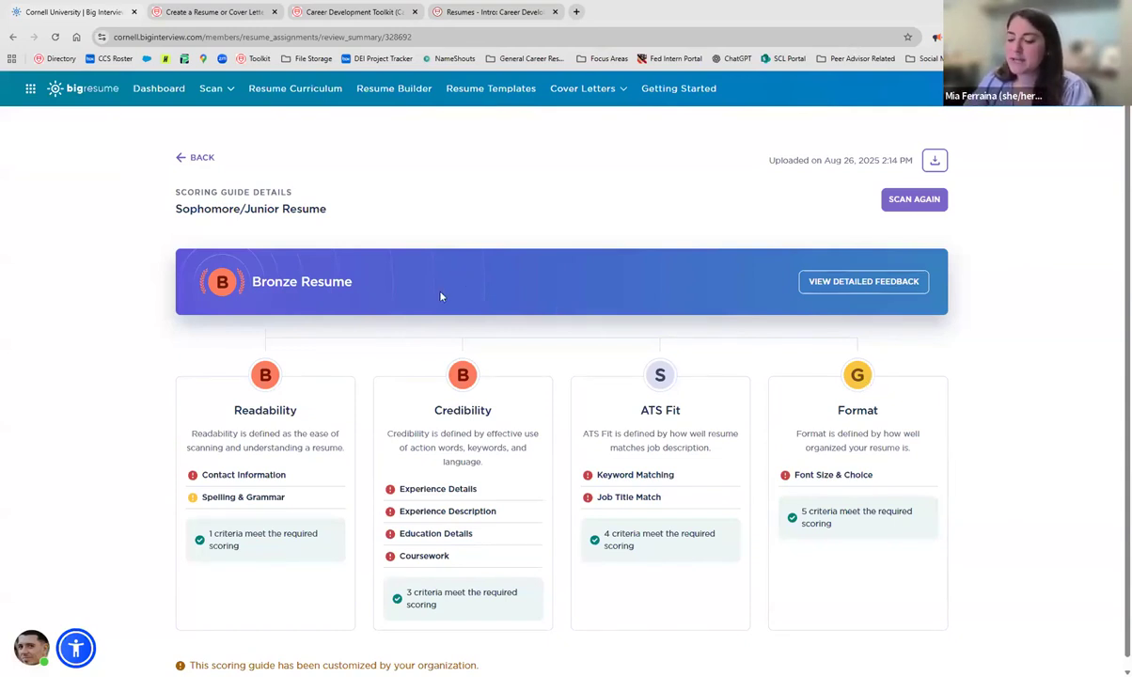
click(910, 288)
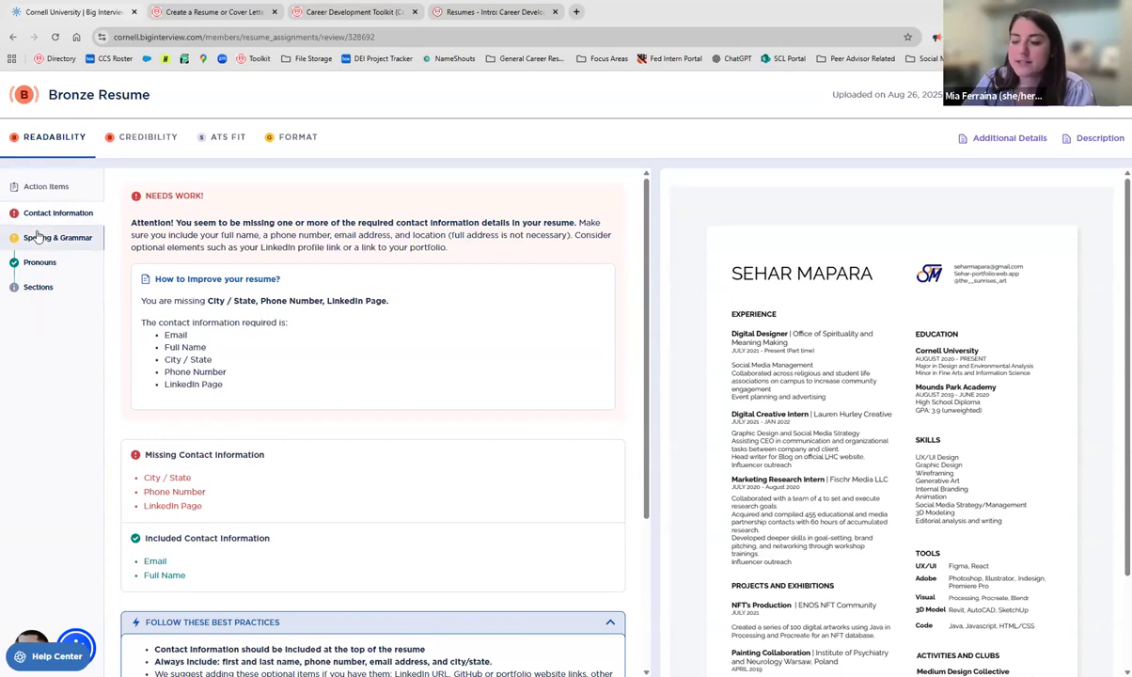
Step: Examine the Spelling & Grammar and Font Size & Choice feedback, and return to the scan's score summary
click(64, 235)
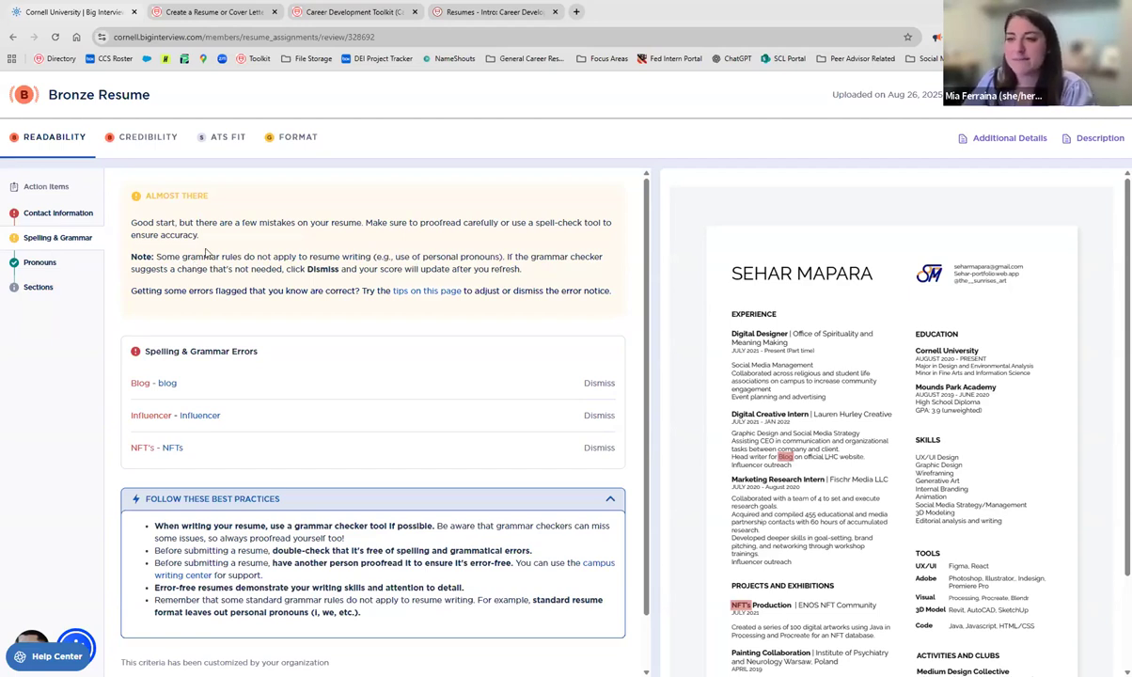
click(284, 143)
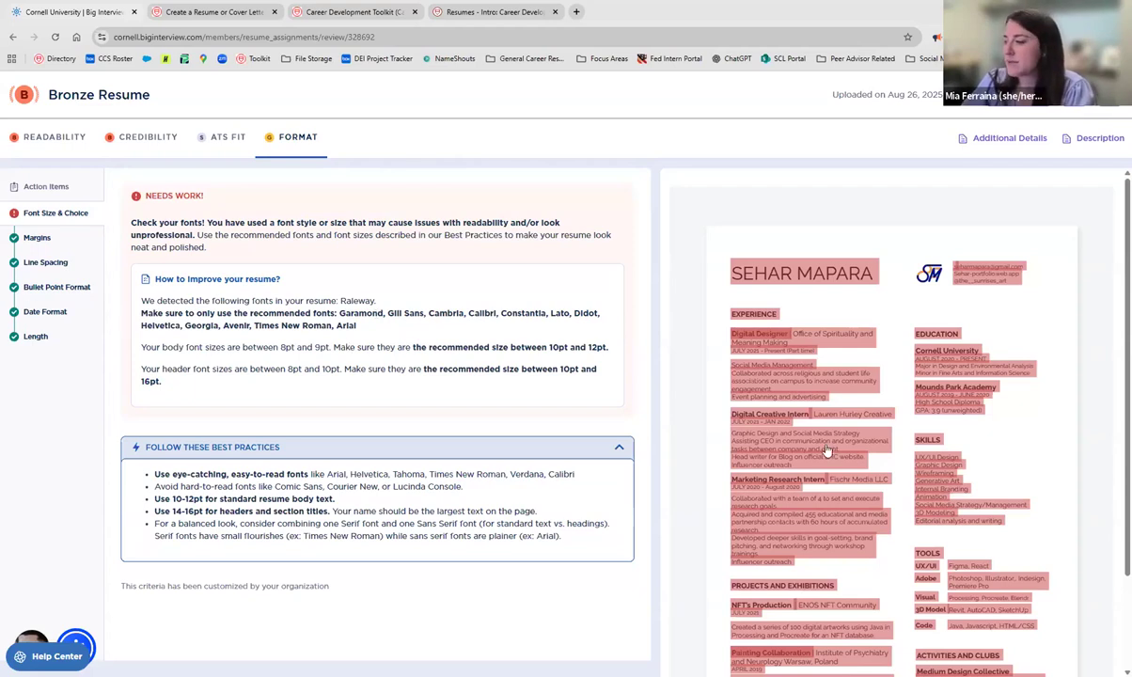
click(882, 441)
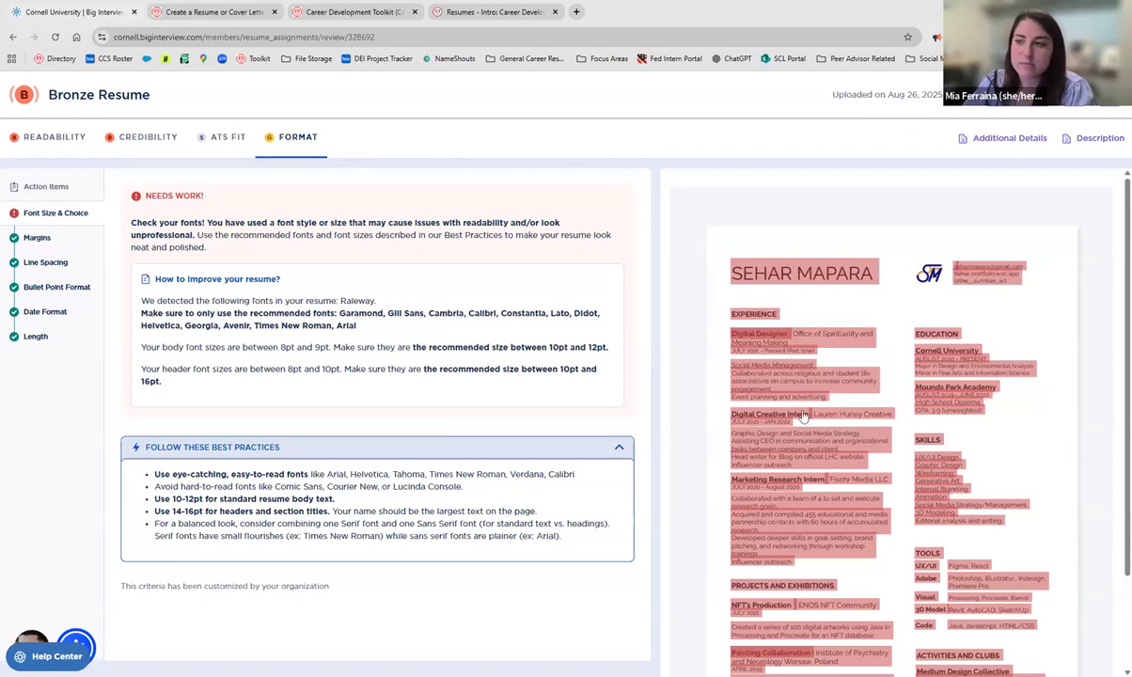
click(213, 174)
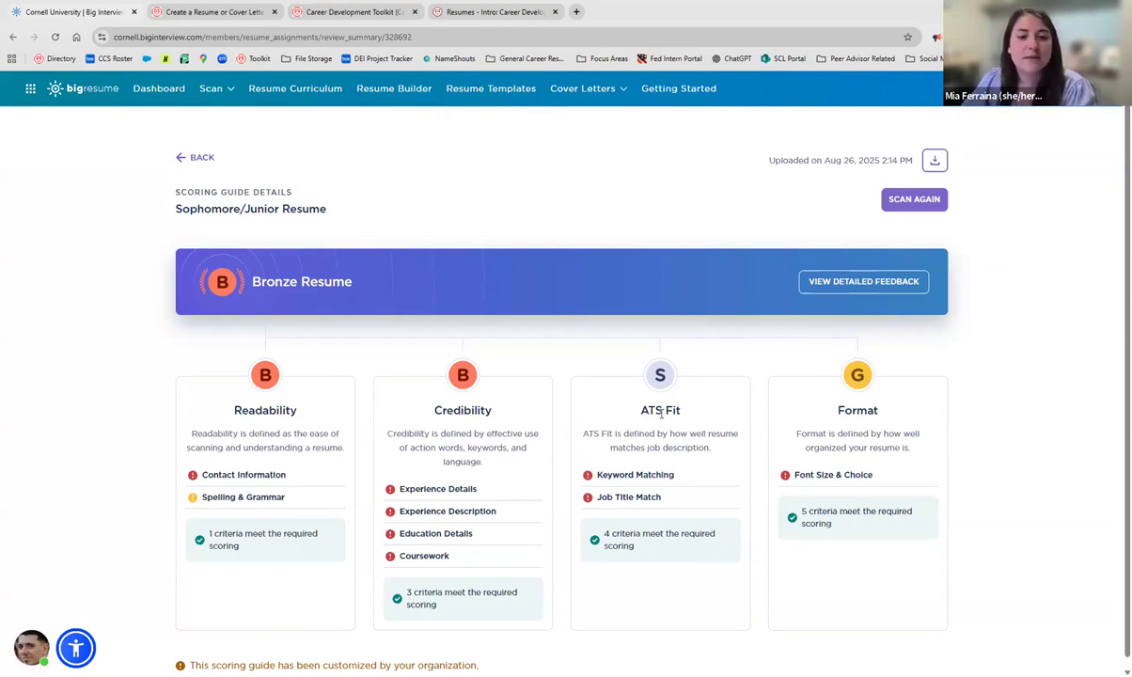
Step: Reopen the detailed feedback and examine the Credibility criteria, including Coursework with its best practices and High School Information
click(631, 393)
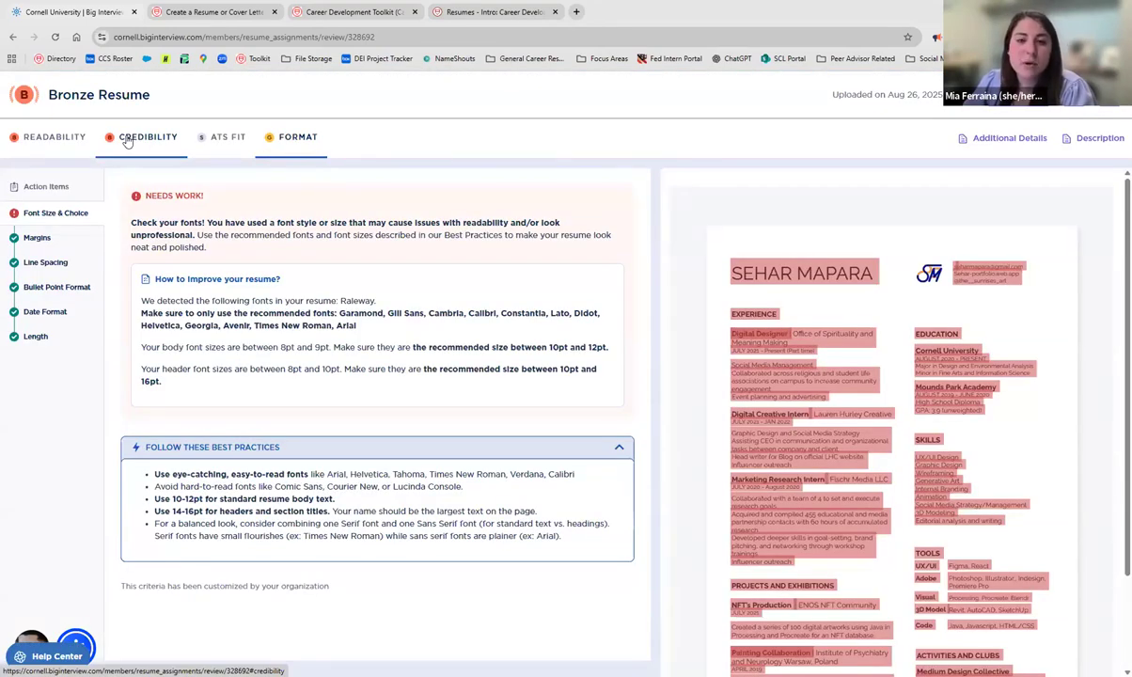
click(127, 140)
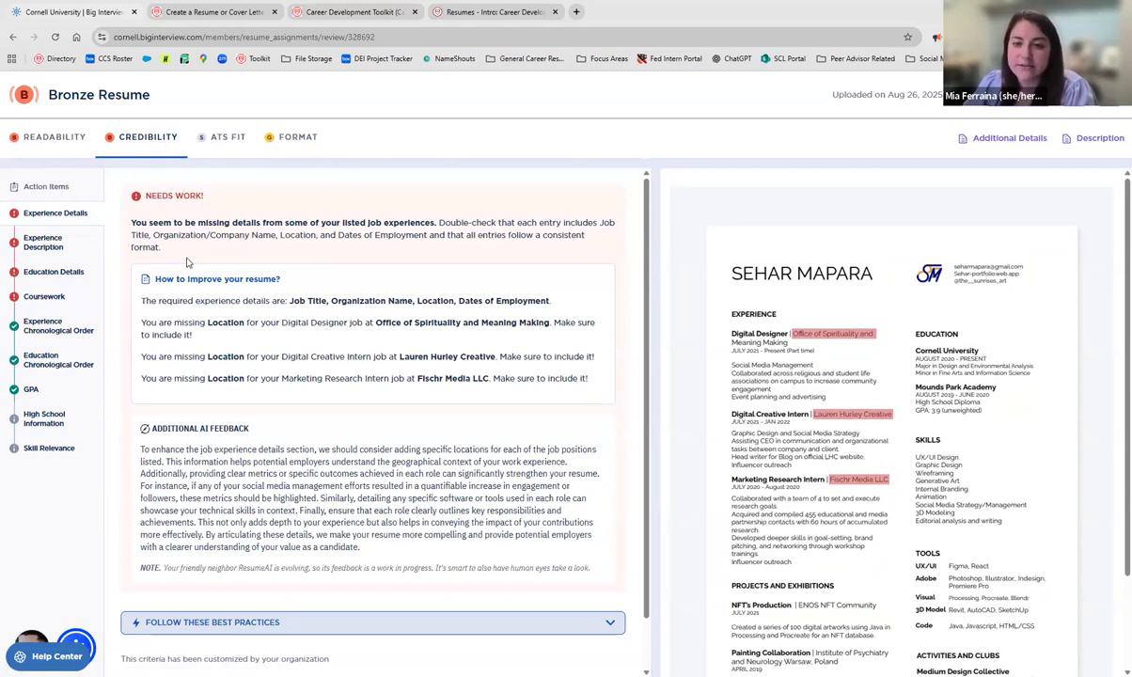
click(47, 296)
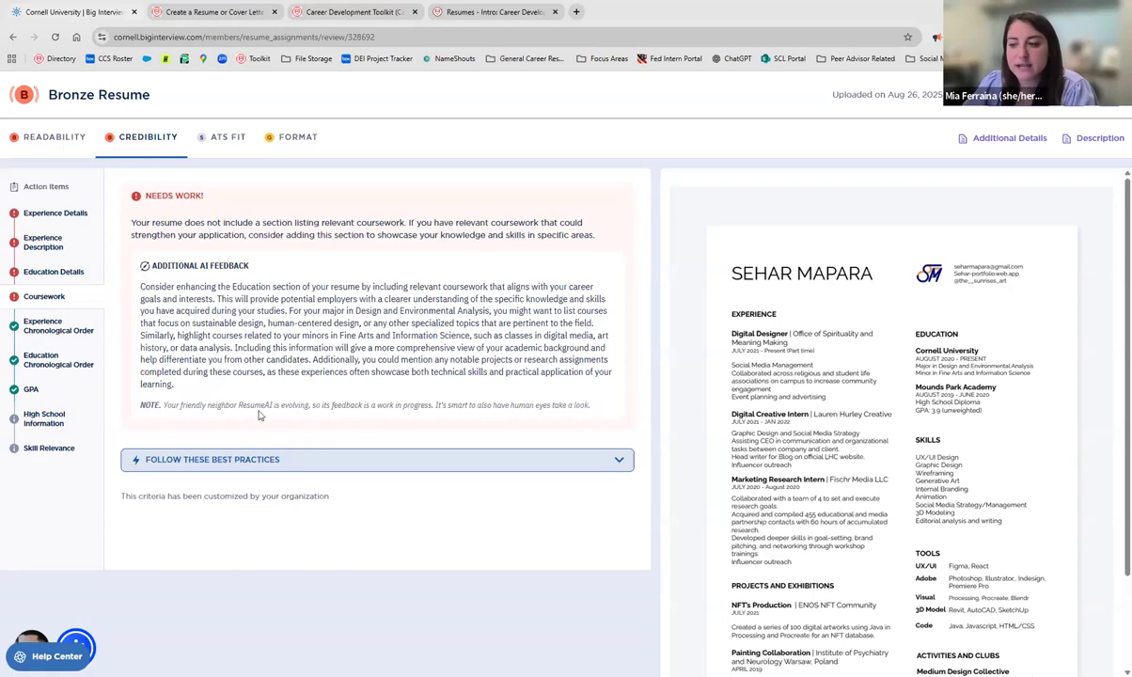
click(289, 458)
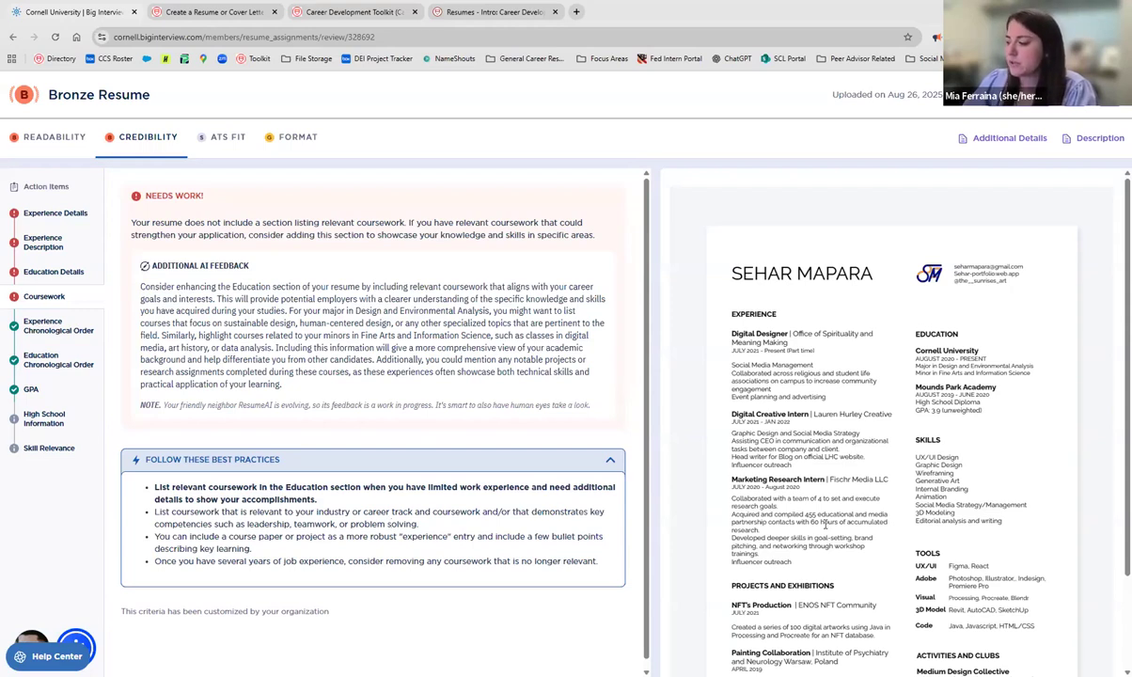
scroll(777, 493, down, 2)
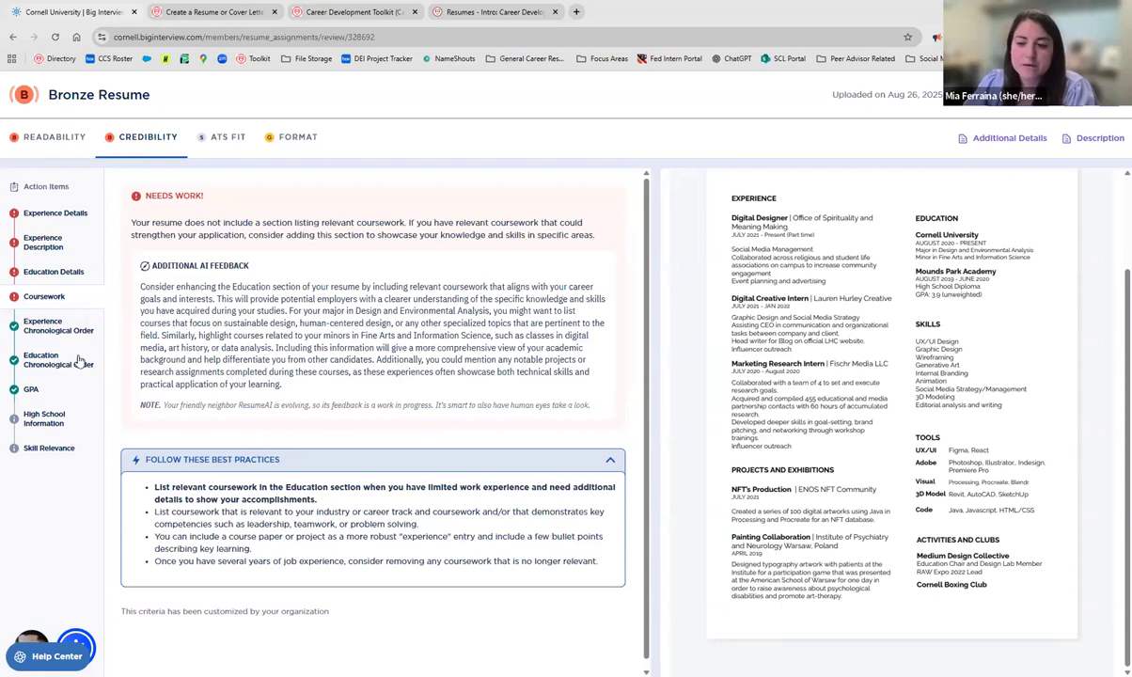
click(59, 421)
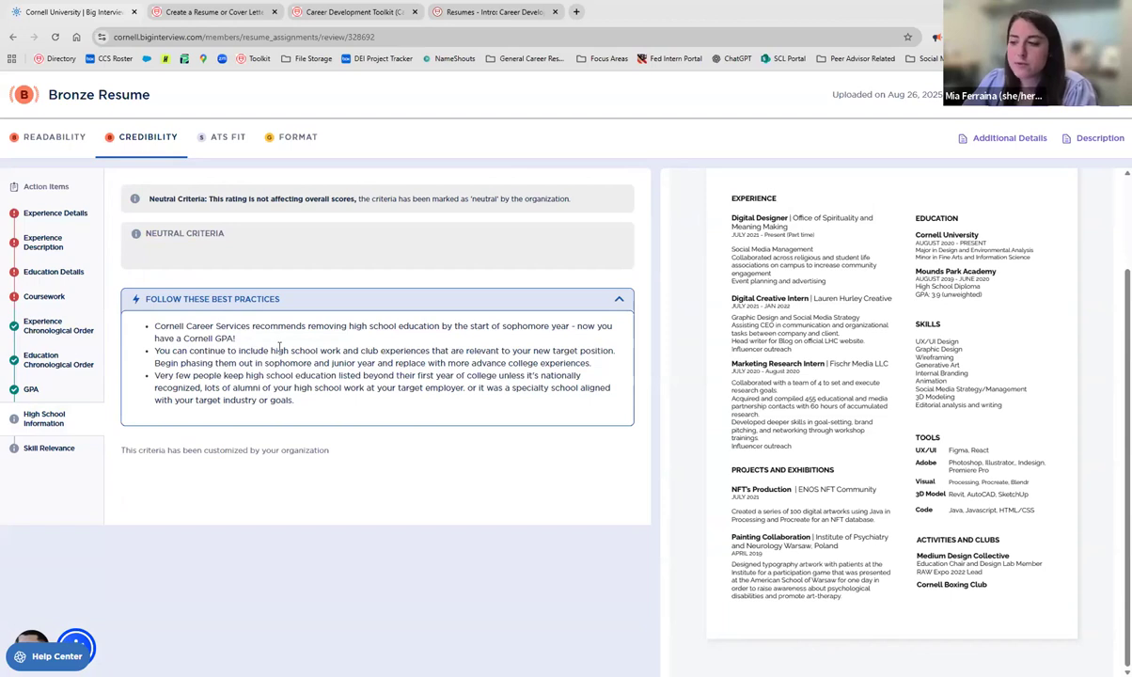
Step: Examine the ATS Fit Keyword Matching feedback, including the unmatched and matched keywords and the best practices
click(229, 141)
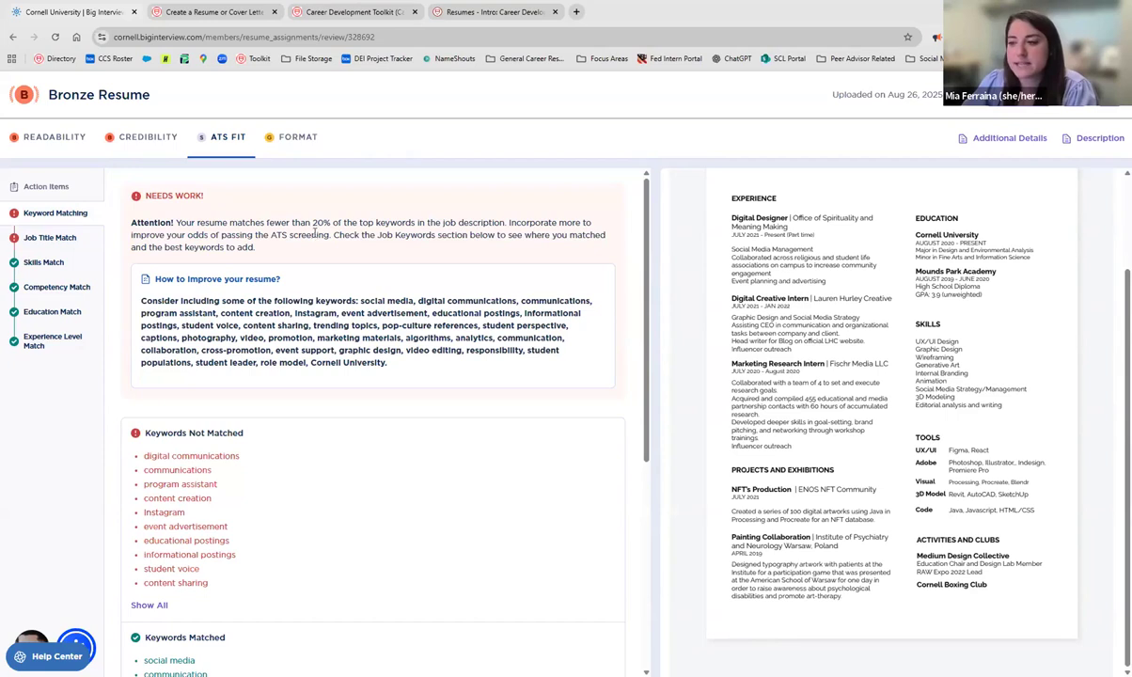
scroll(282, 245, down, 1)
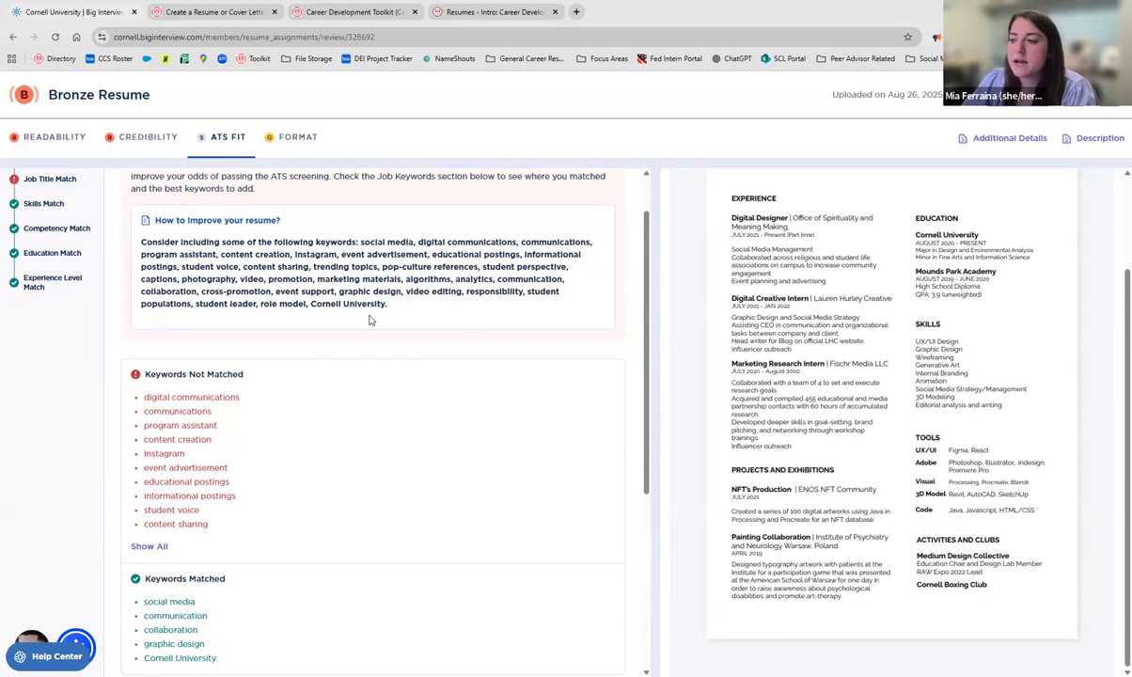
scroll(368, 320, down, 2)
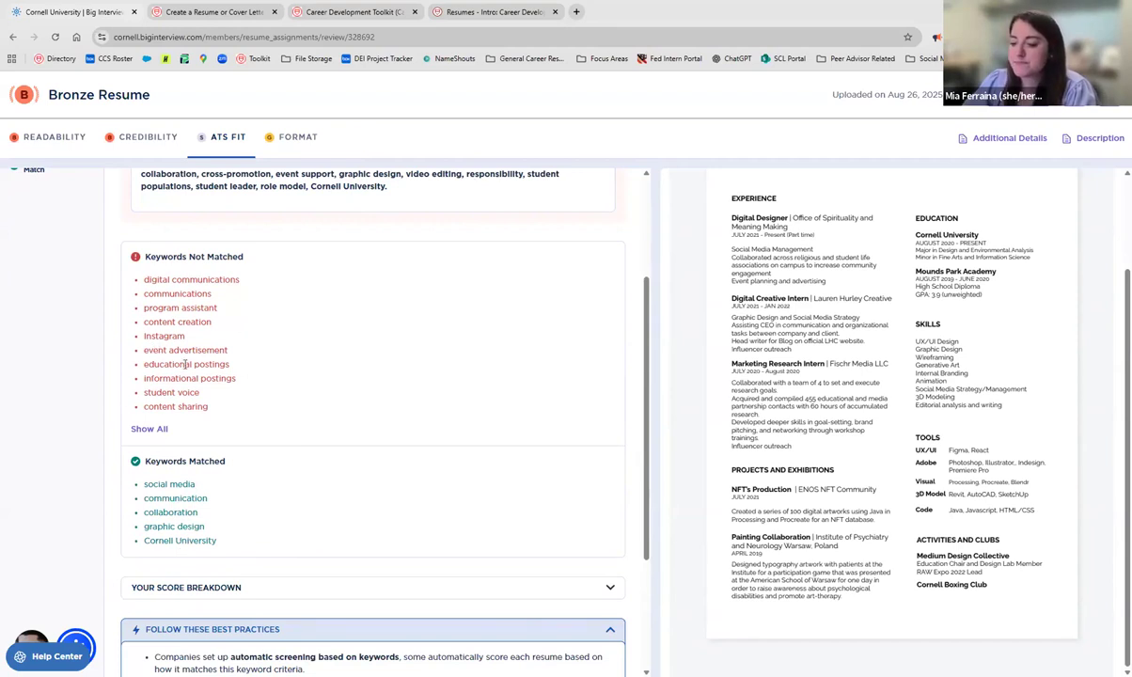
scroll(196, 376, down, 3)
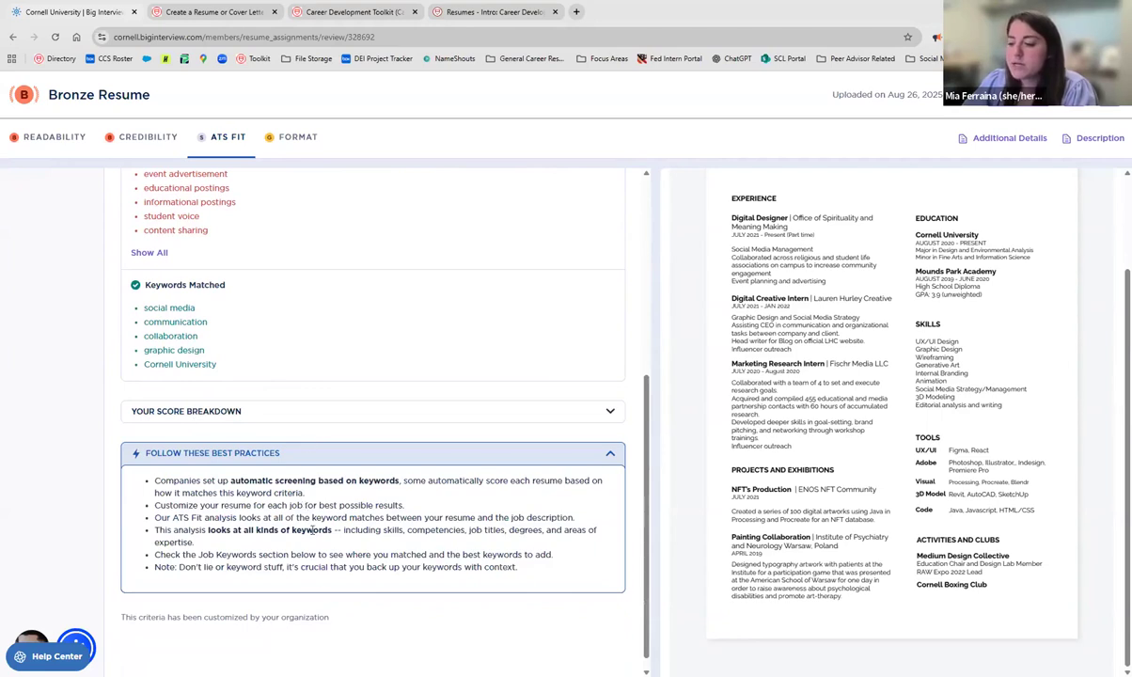
scroll(387, 543, up, 5)
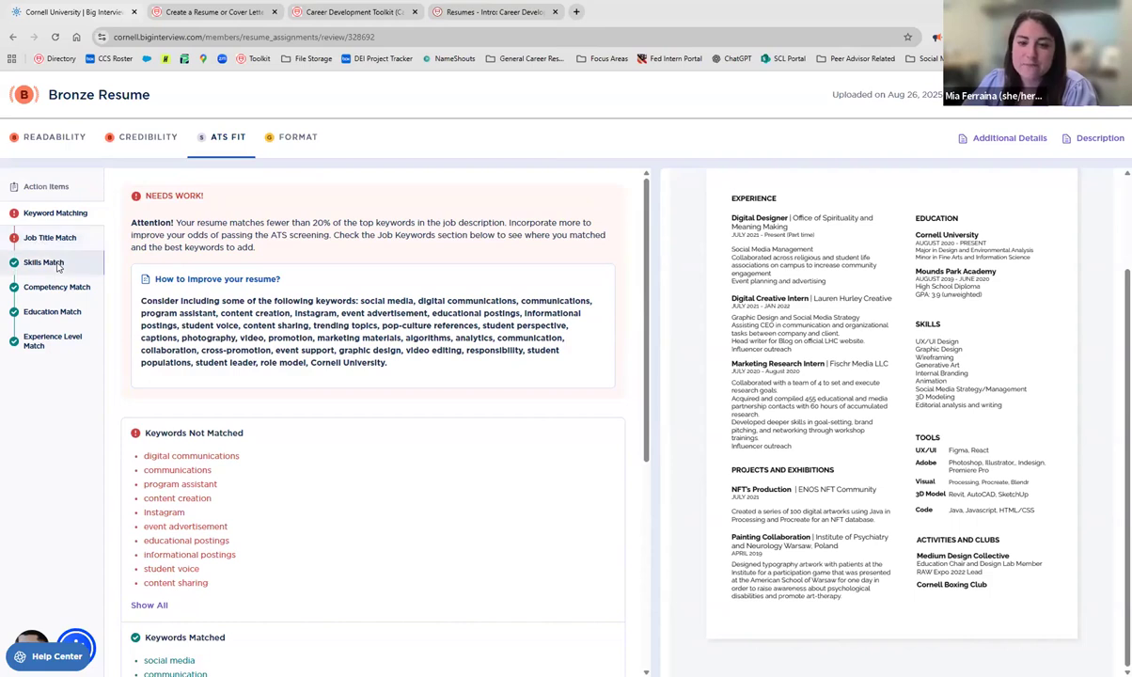
Step: Examine the Skills Match and Competency Match feedback under ATS Fit, including the unmatched and matched lists
click(57, 265)
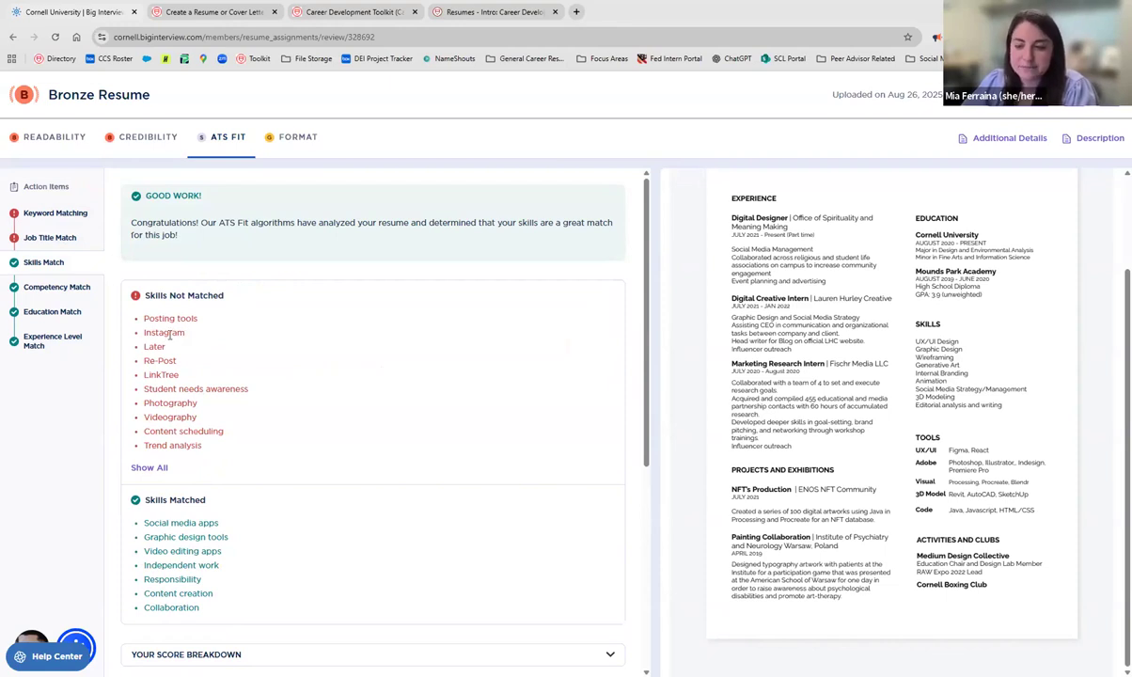
click(50, 294)
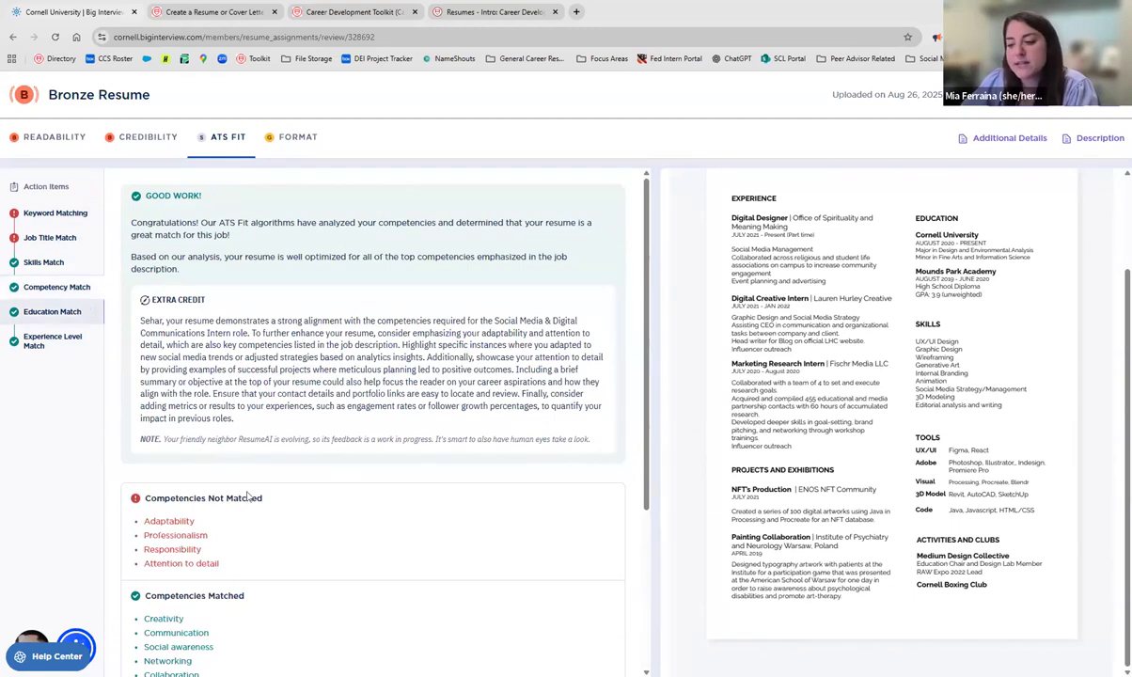
scroll(254, 526, down, 1)
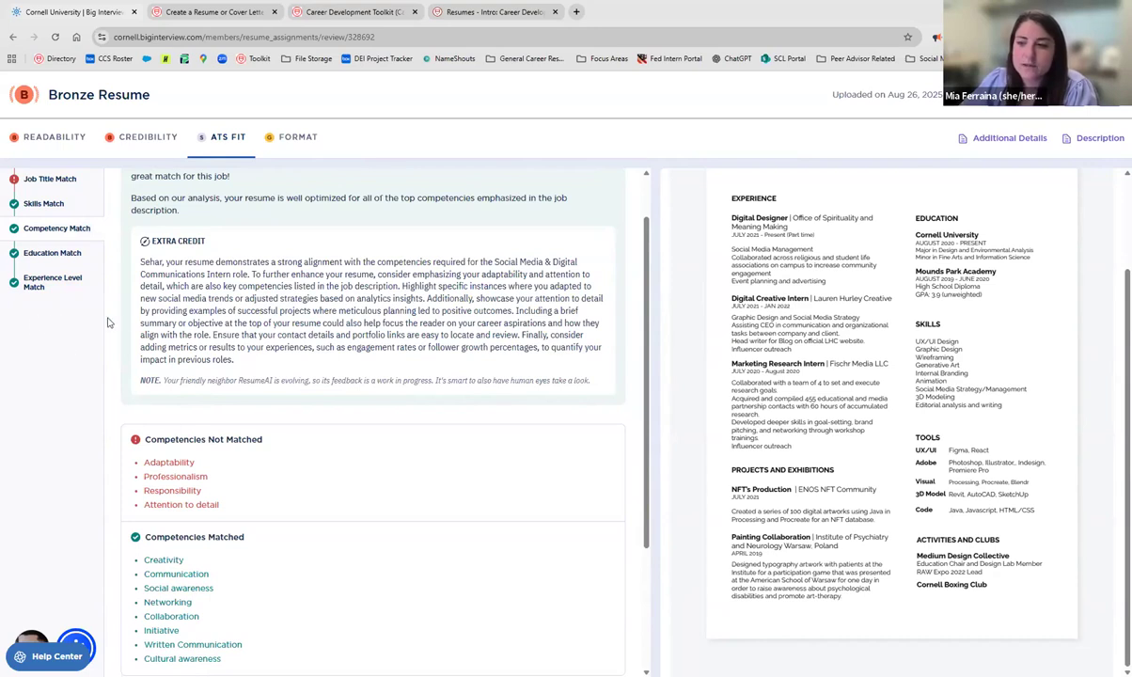
scroll(118, 306, up, 1)
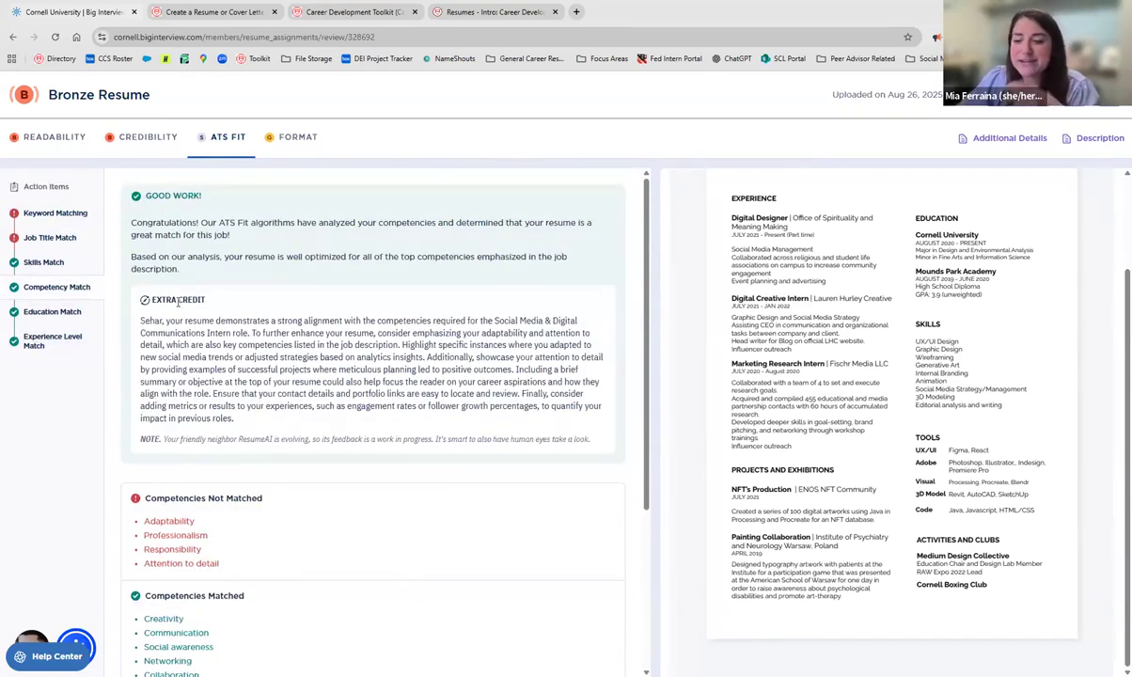